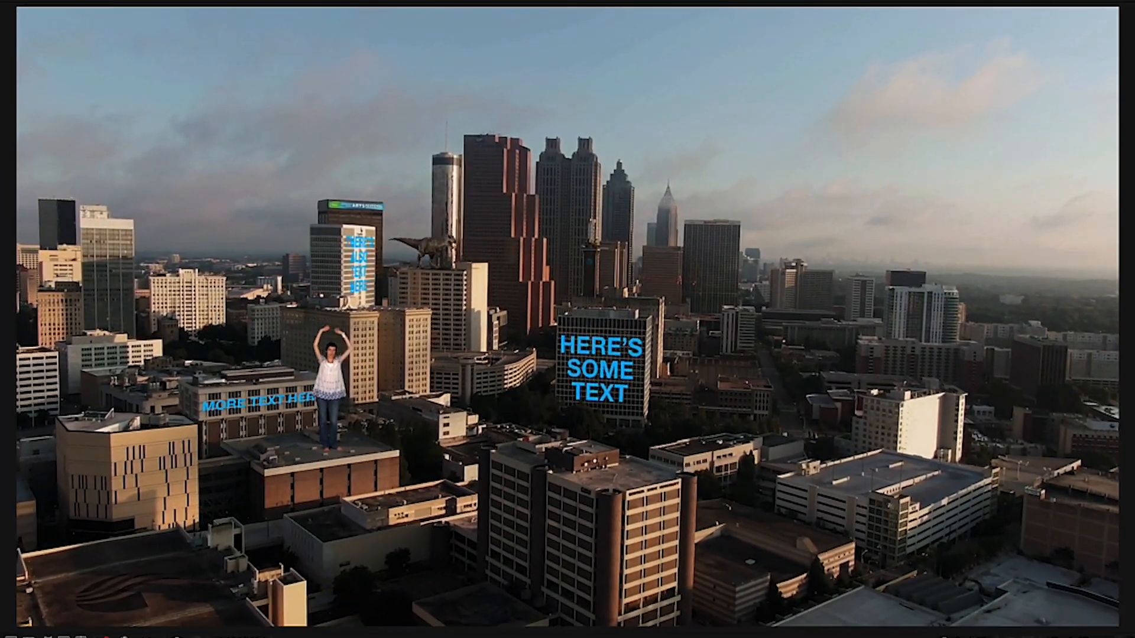
key("space")
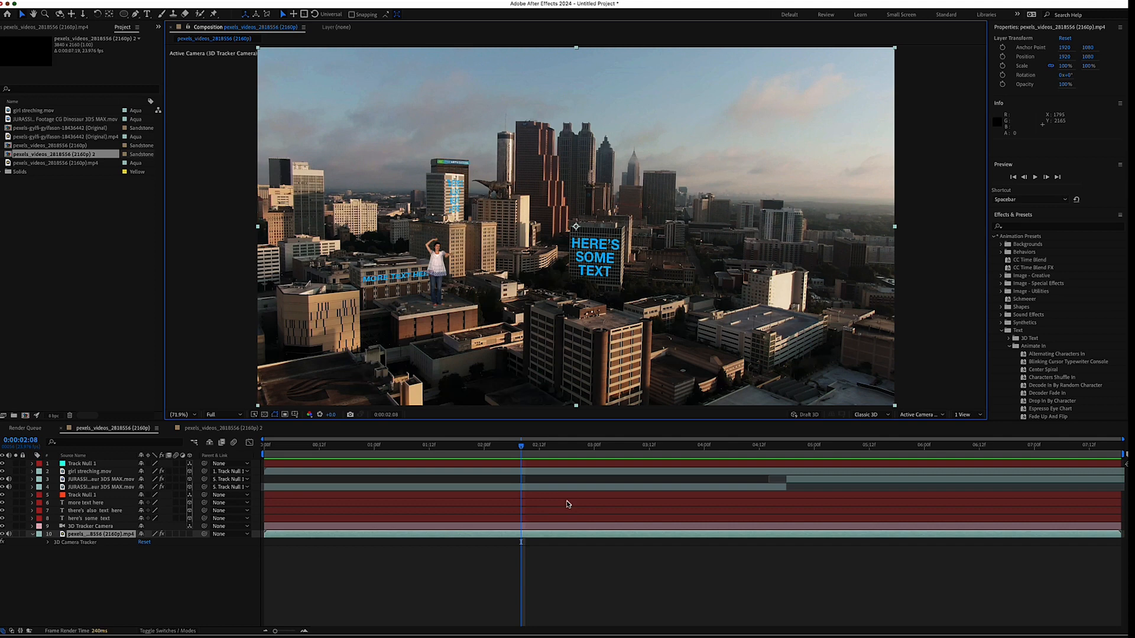
left_click(206, 429)
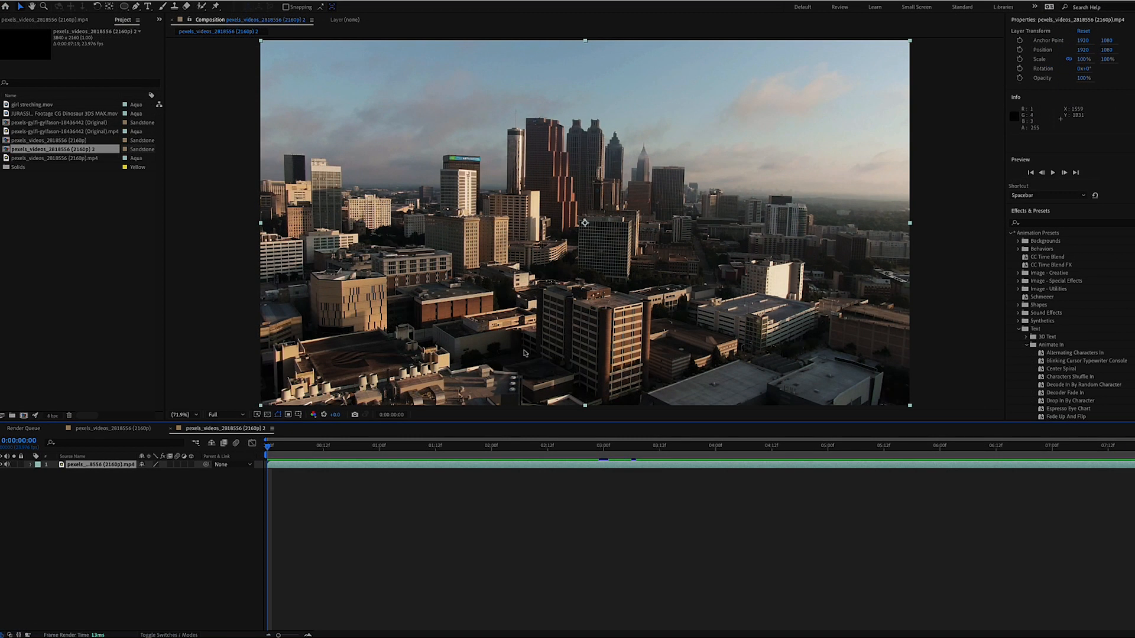
key("space")
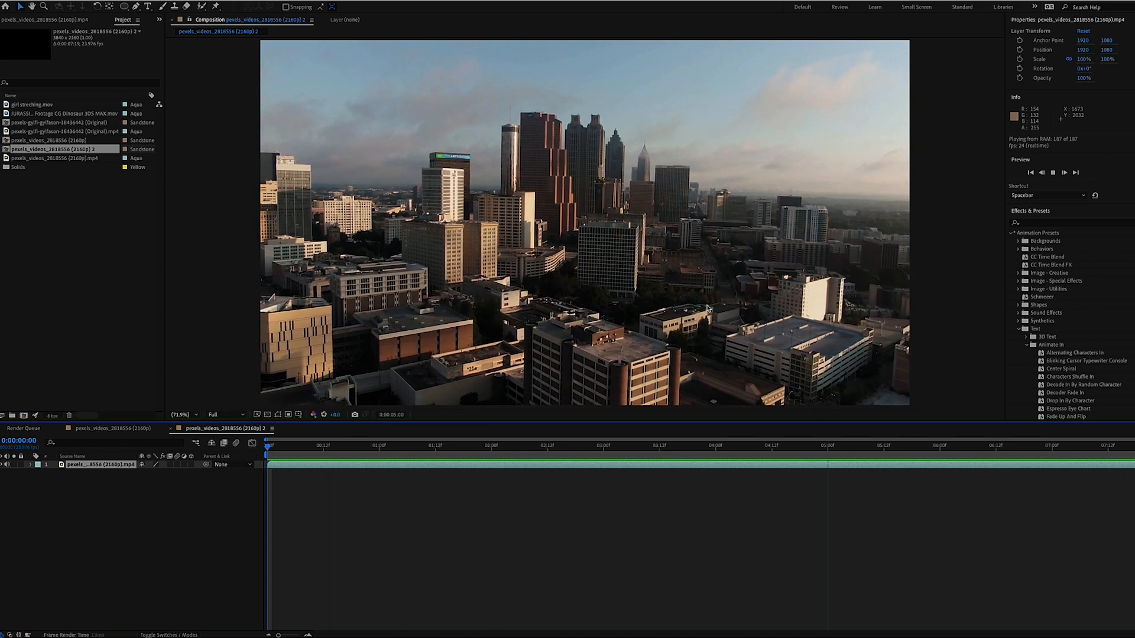
key("space")
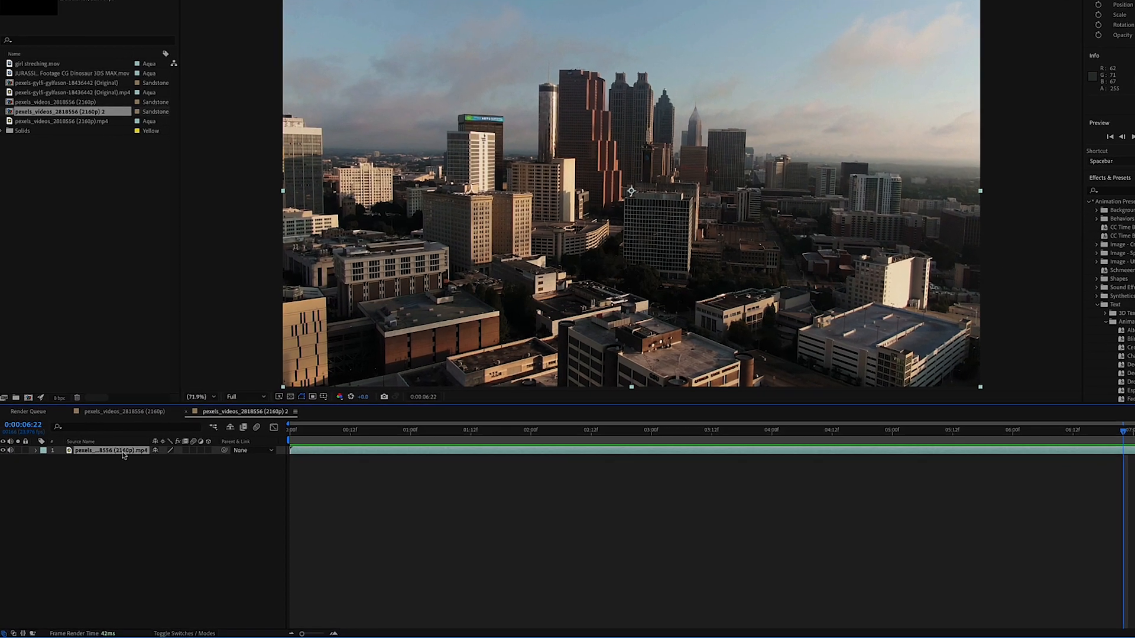
Run Track Camera on the city footage layer and set the 3D Camera Tracker's track point size to 447%.
right_click(112, 464)
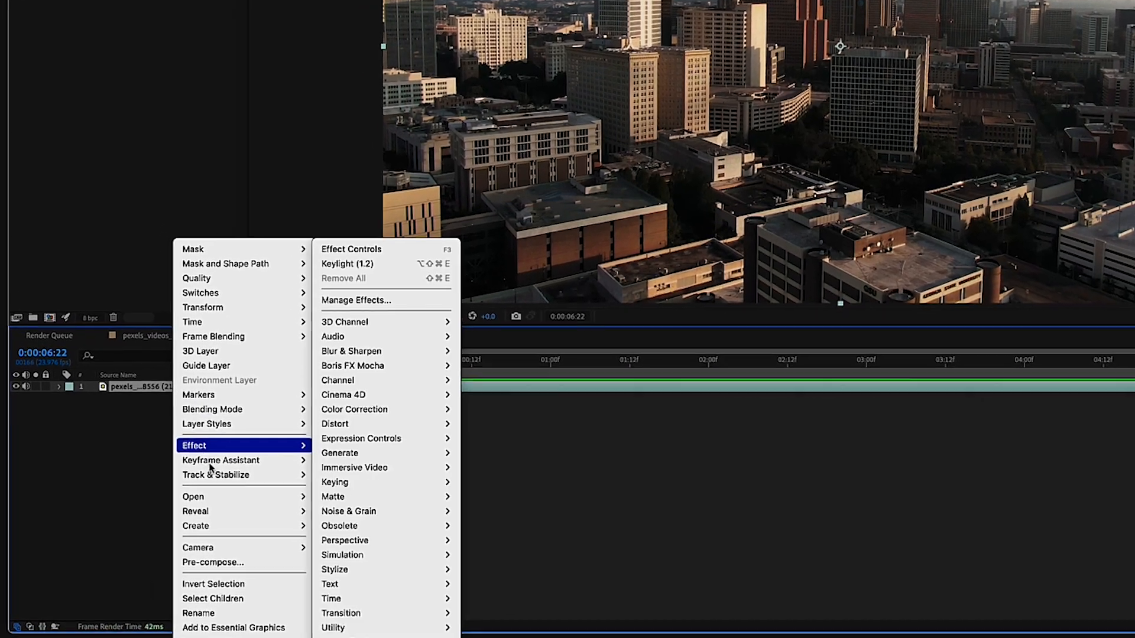
mouse_move(212, 476)
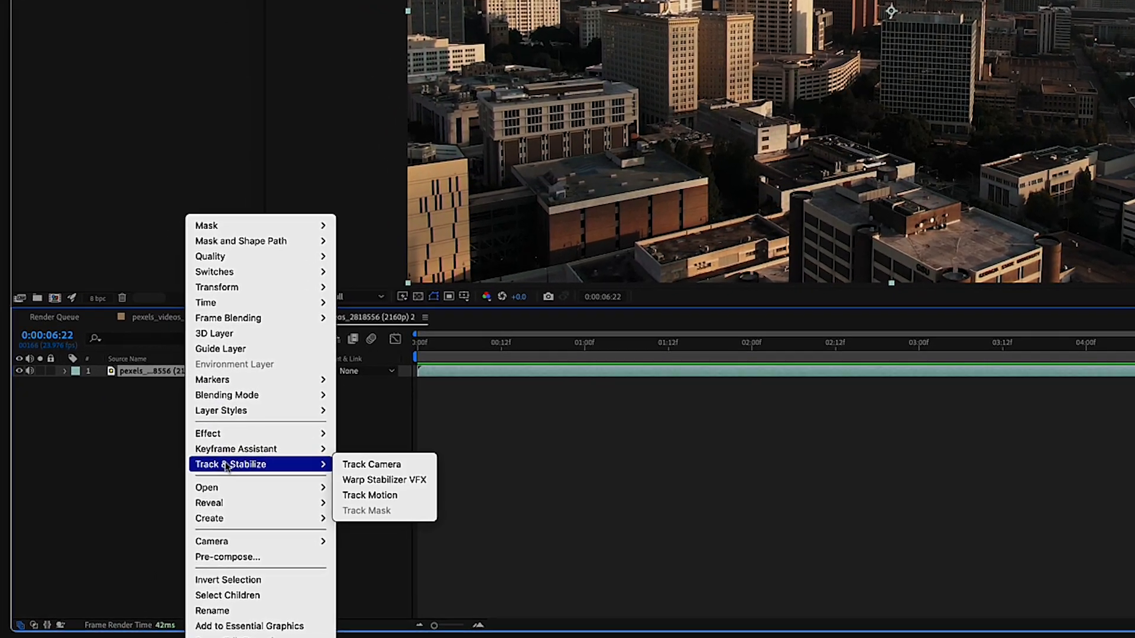
left_click(386, 465)
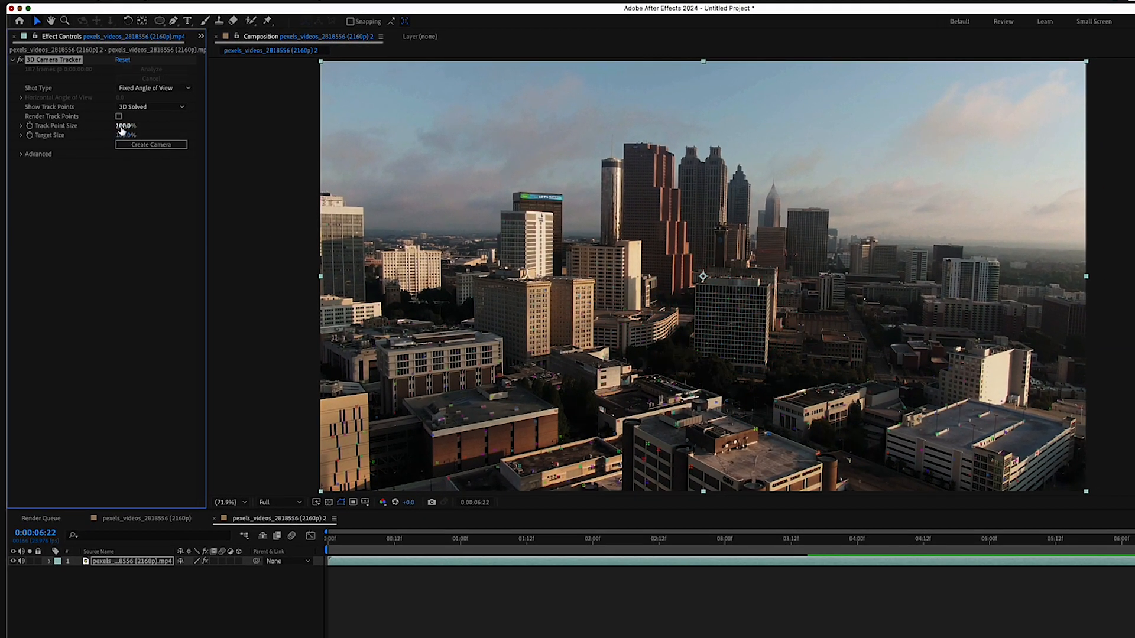
left_click_drag(121, 127, 527, 178)
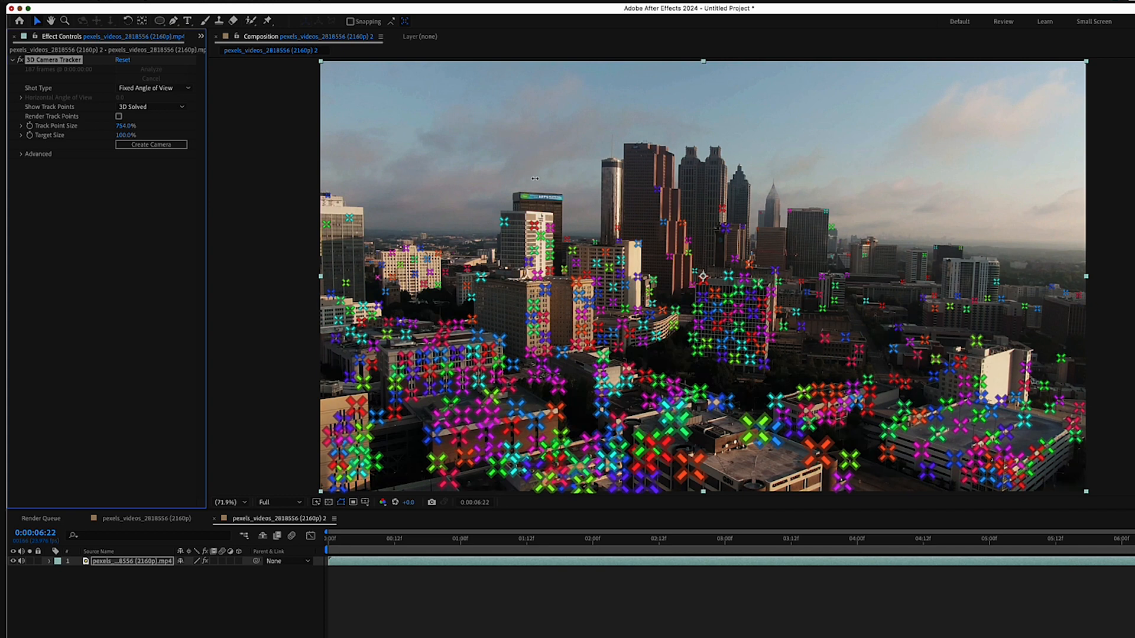
left_click_drag(519, 177, 366, 172)
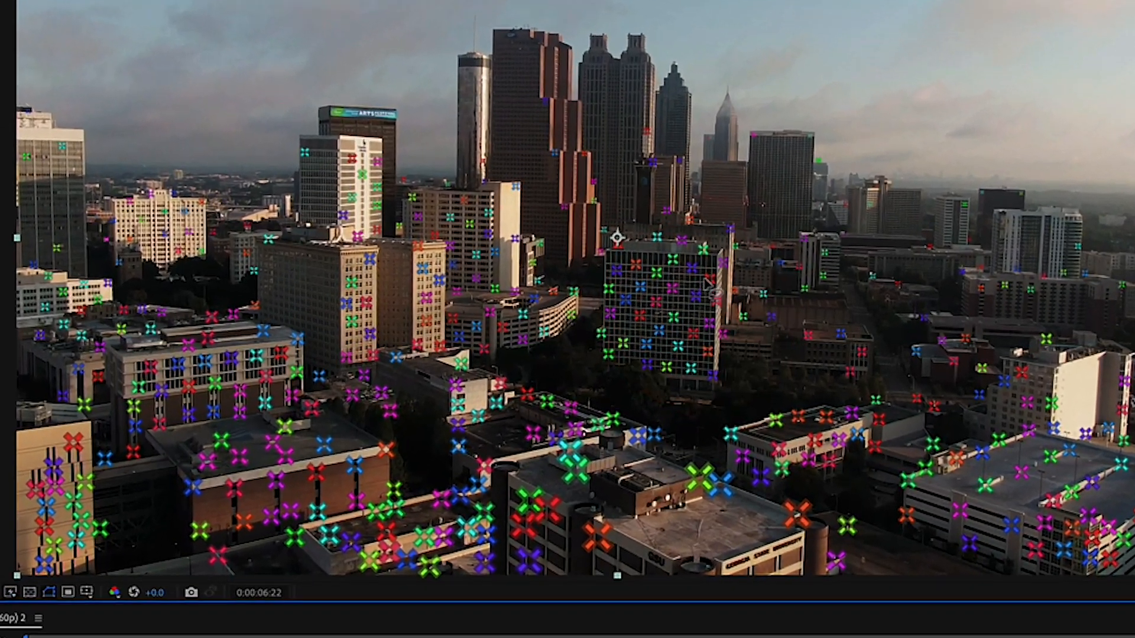
Try selecting a cluster of track points on the front of the central grid-facade building, dropping one point from the selection.
left_click(718, 303, "shift")
left_click(715, 278, "shift")
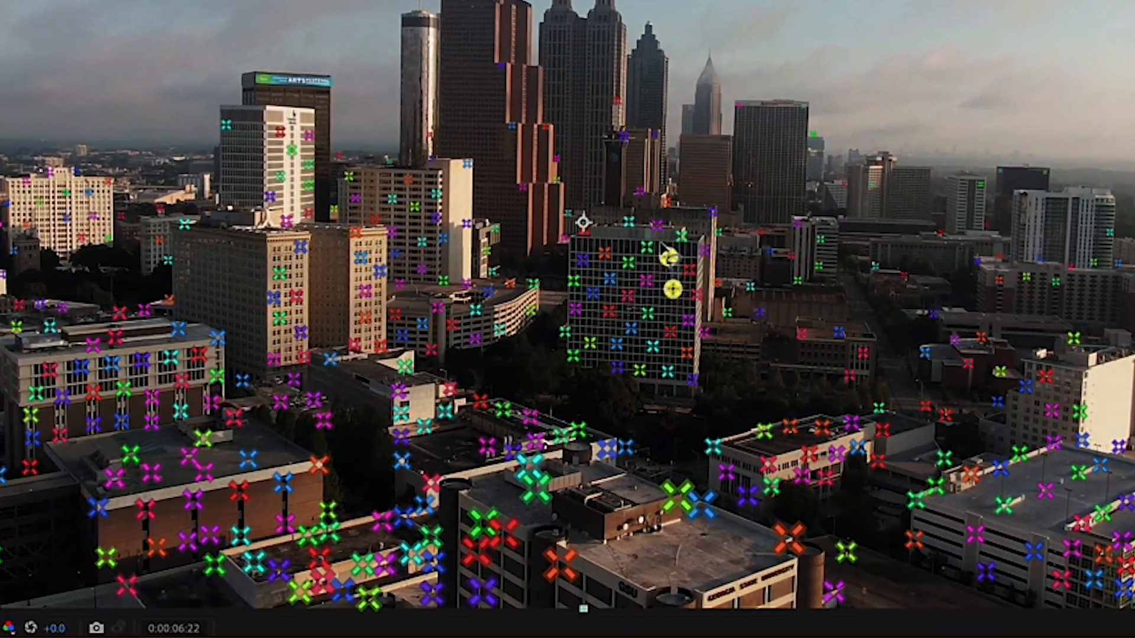
left_click(698, 272, "shift")
left_click(698, 296, "shift")
left_click(685, 282, "shift")
left_click(666, 276, "shift")
mouse_move(565, 254)
left_mouse_down()
mouse_move(569, 318)
mouse_move(642, 347)
mouse_move(657, 332)
left_mouse_up()
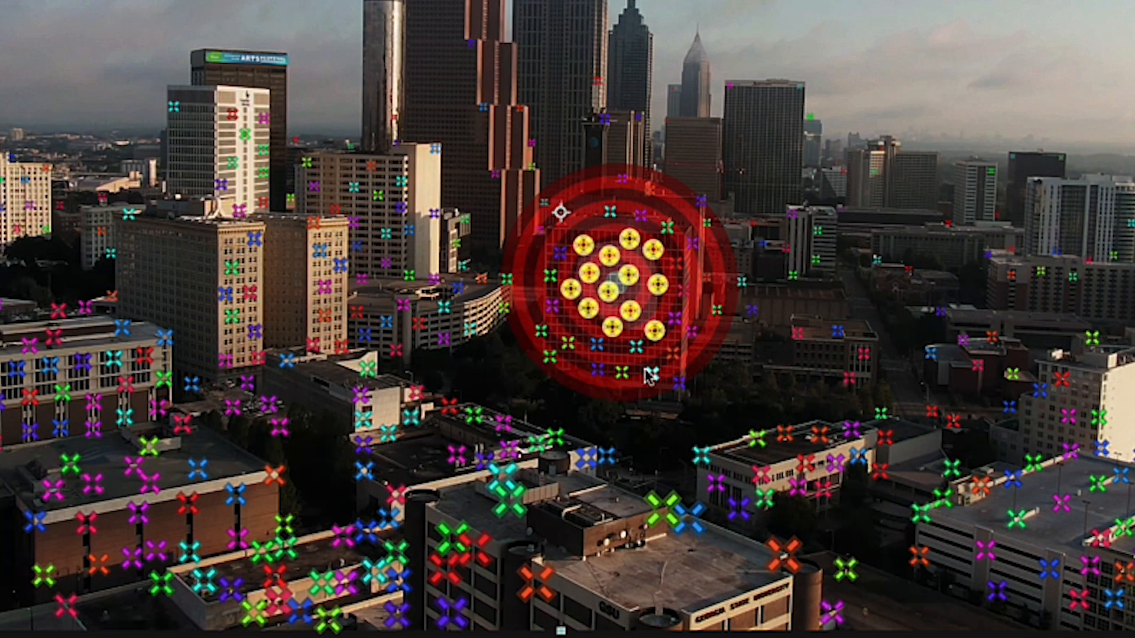
left_click(654, 330, "ctrl")
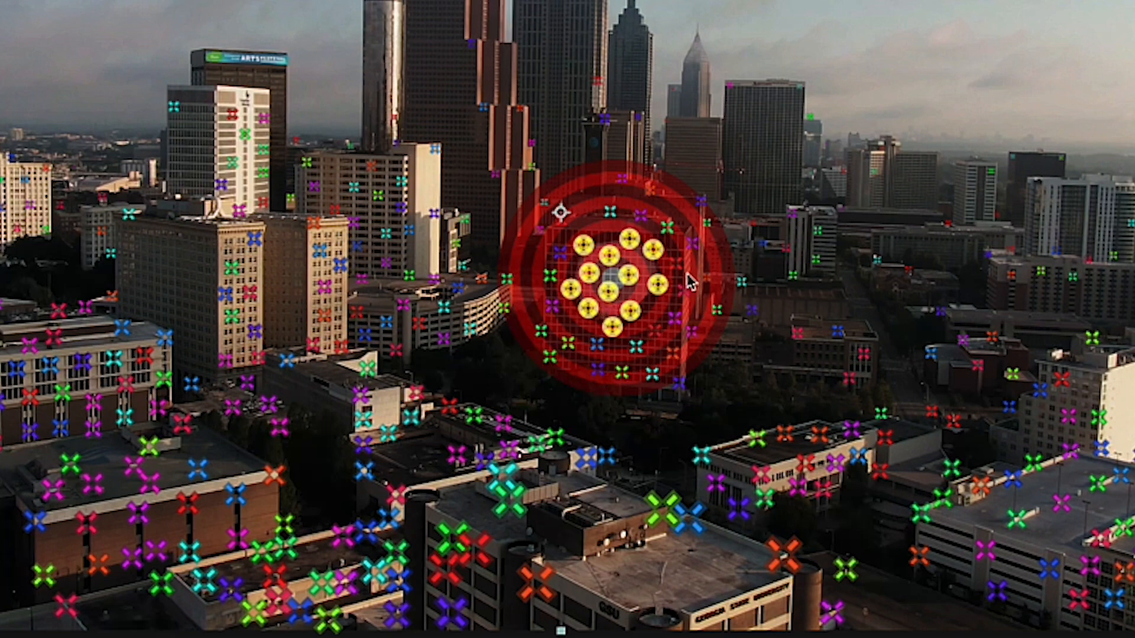
scroll(686, 273, "up", 2)
left_click(405, 140)
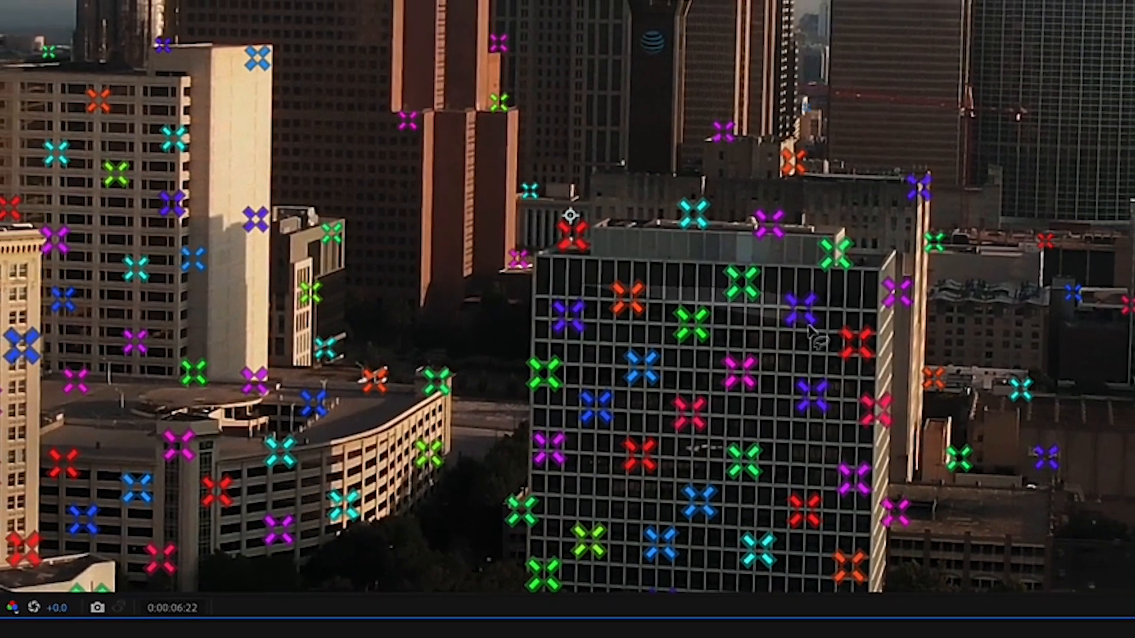
Lasso the track points across the grid-facade building's front and create a text layer and camera from them.
mouse_move(808, 326)
left_mouse_down()
mouse_move(837, 503)
mouse_move(754, 565)
mouse_move(616, 591)
mouse_move(560, 588)
mouse_move(539, 520)
mouse_move(560, 392)
mouse_move(558, 320)
mouse_move(575, 273)
left_mouse_up()
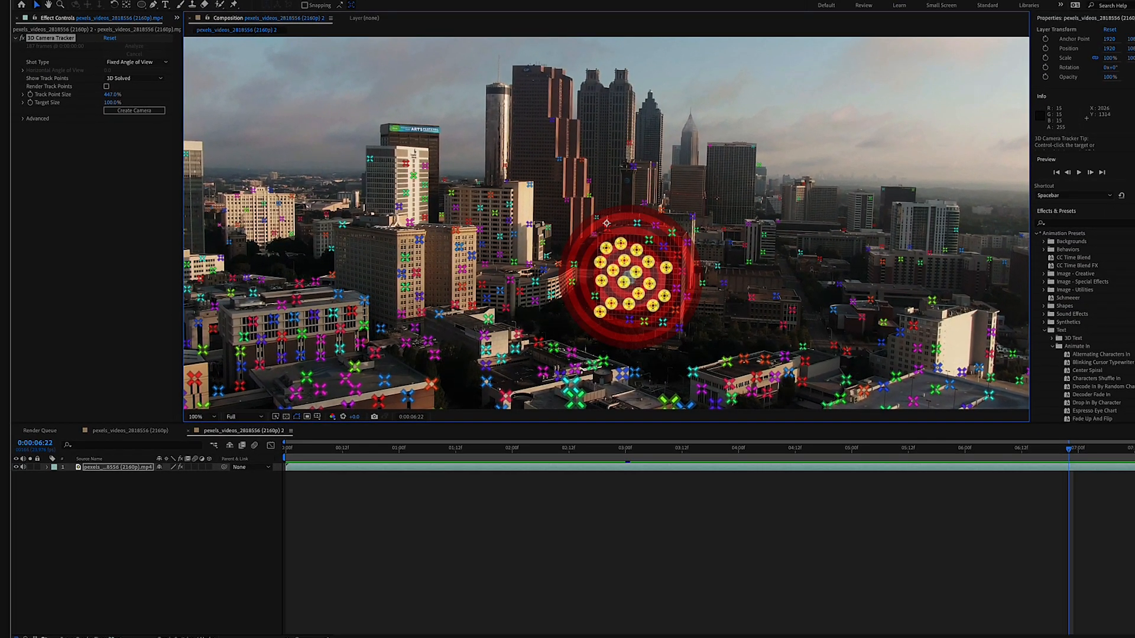
right_click(630, 277)
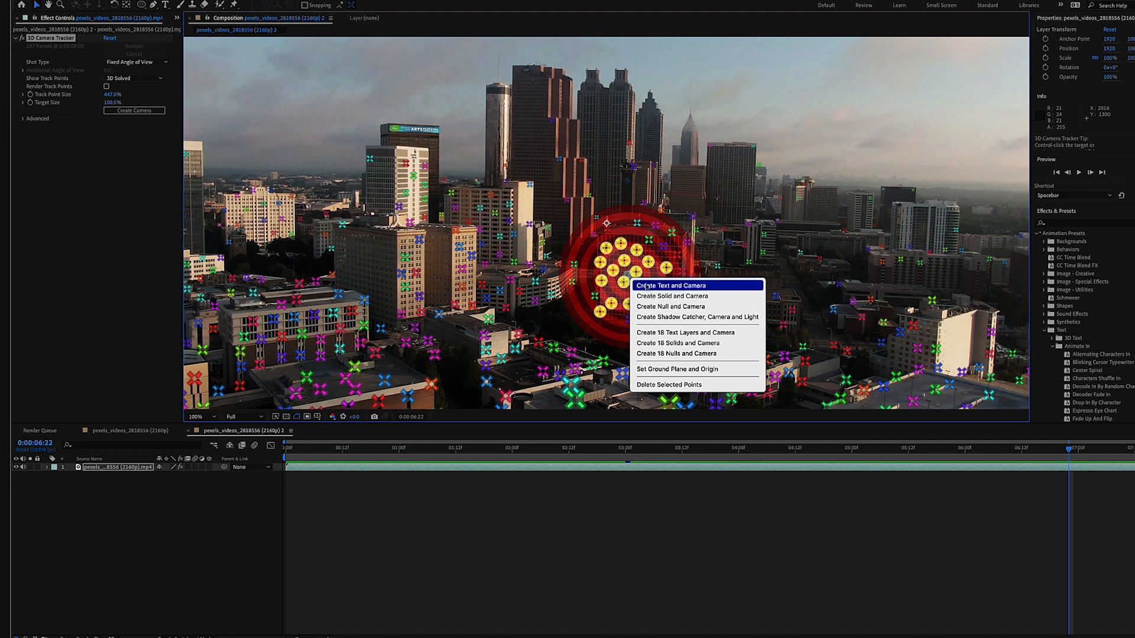
left_click(668, 286)
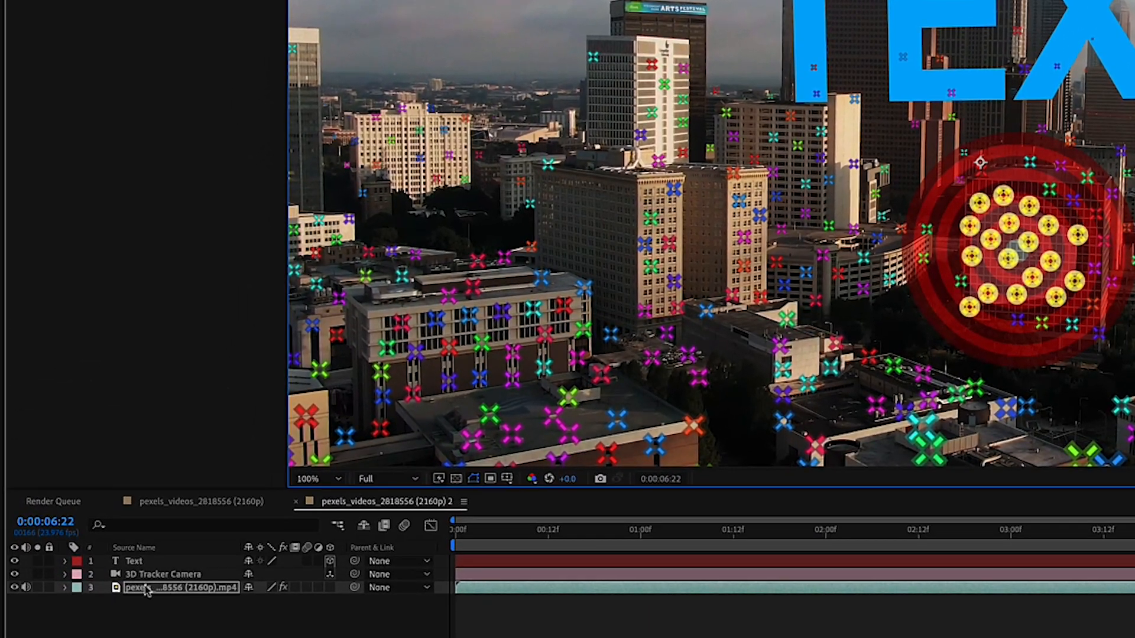
Set the new text layer's scale to 1000%.
left_click(163, 576)
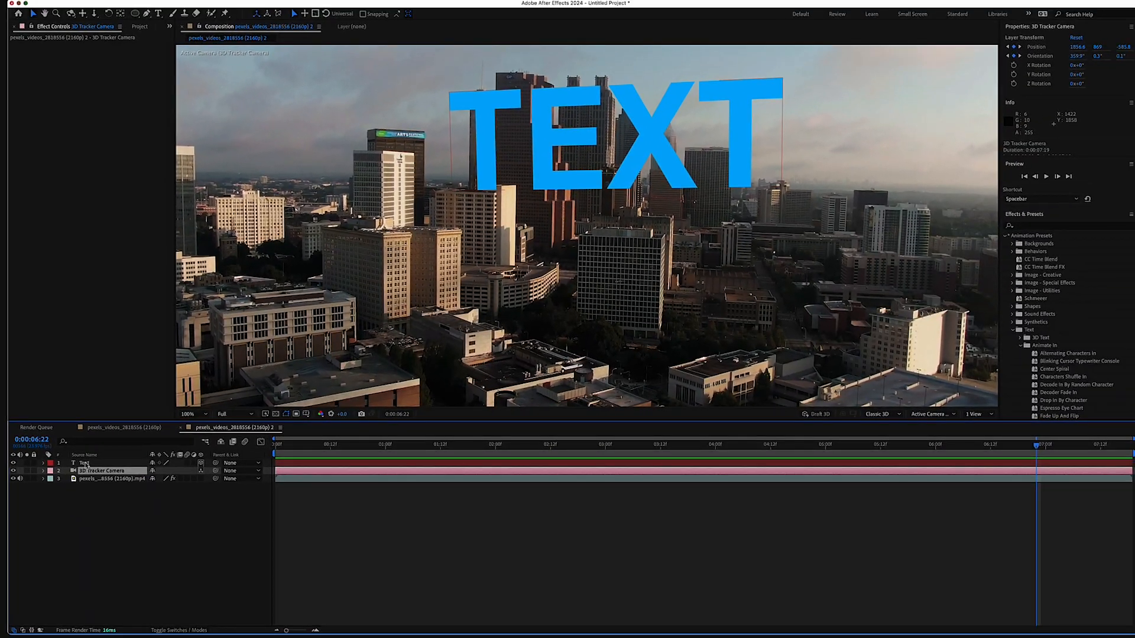
left_click(84, 463)
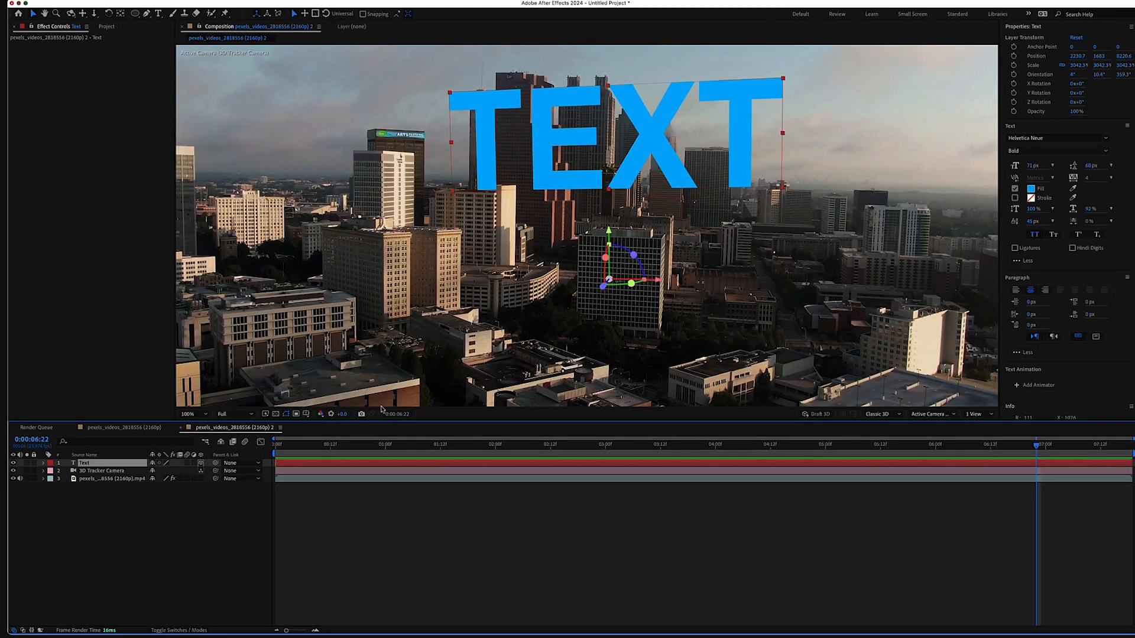
key("s")
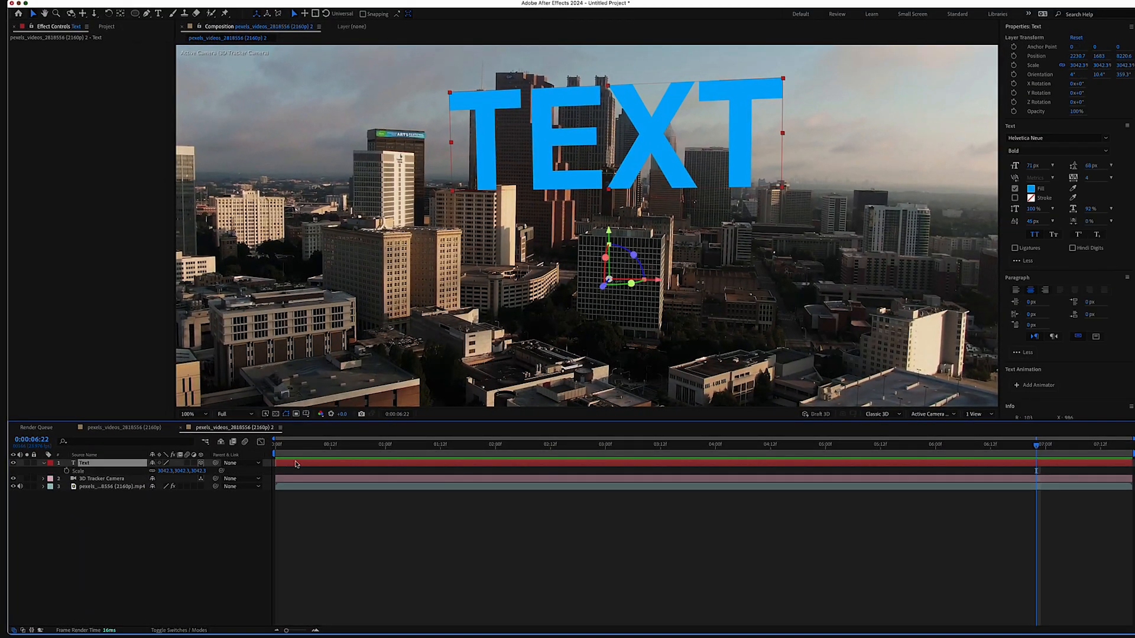
left_click(162, 473)
type("1000")
key("Return")
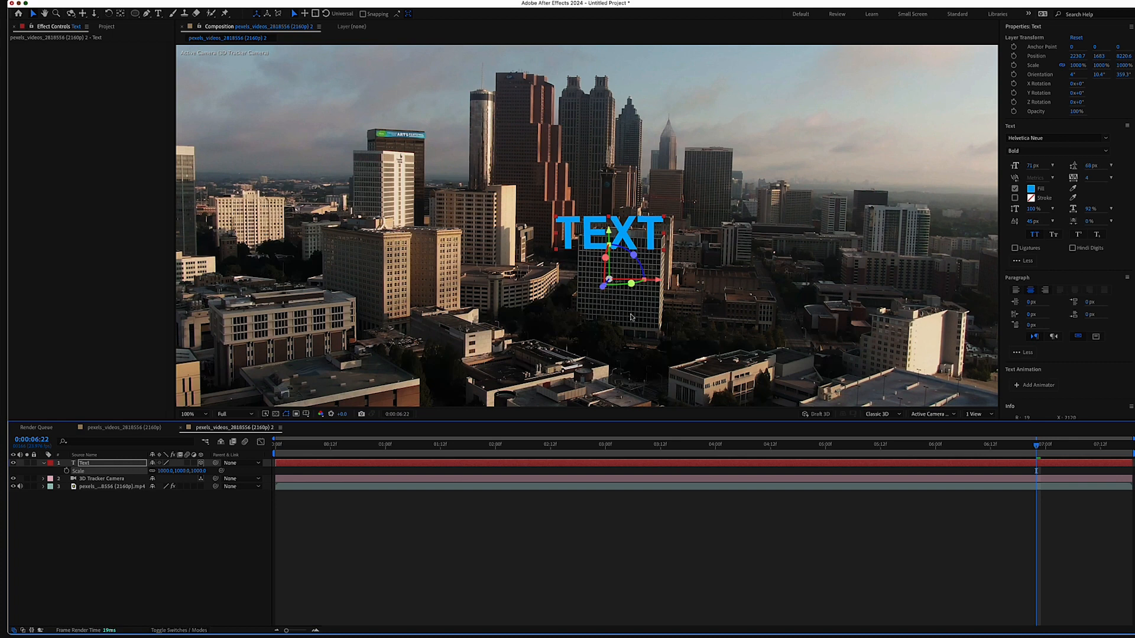
Reduce the text layer's scale to 718% and position the text across the upper part of the building's facade.
mouse_move(647, 268)
left_mouse_down()
mouse_move(647, 298)
mouse_move(666, 314)
mouse_move(642, 288)
left_mouse_up()
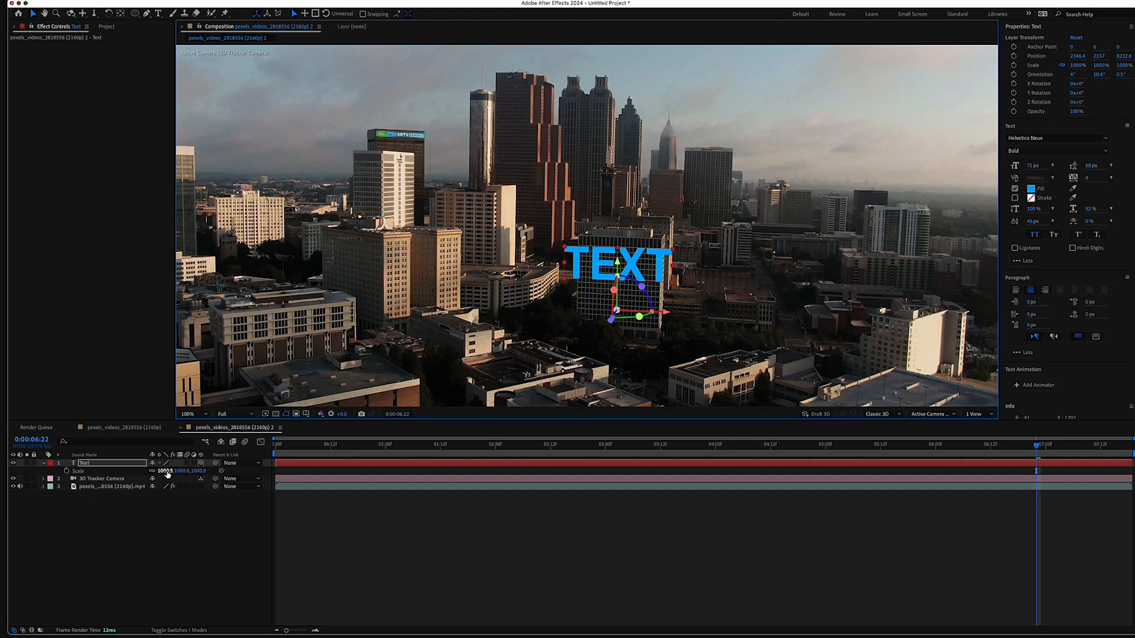
left_click_drag(167, 472, 31, 463)
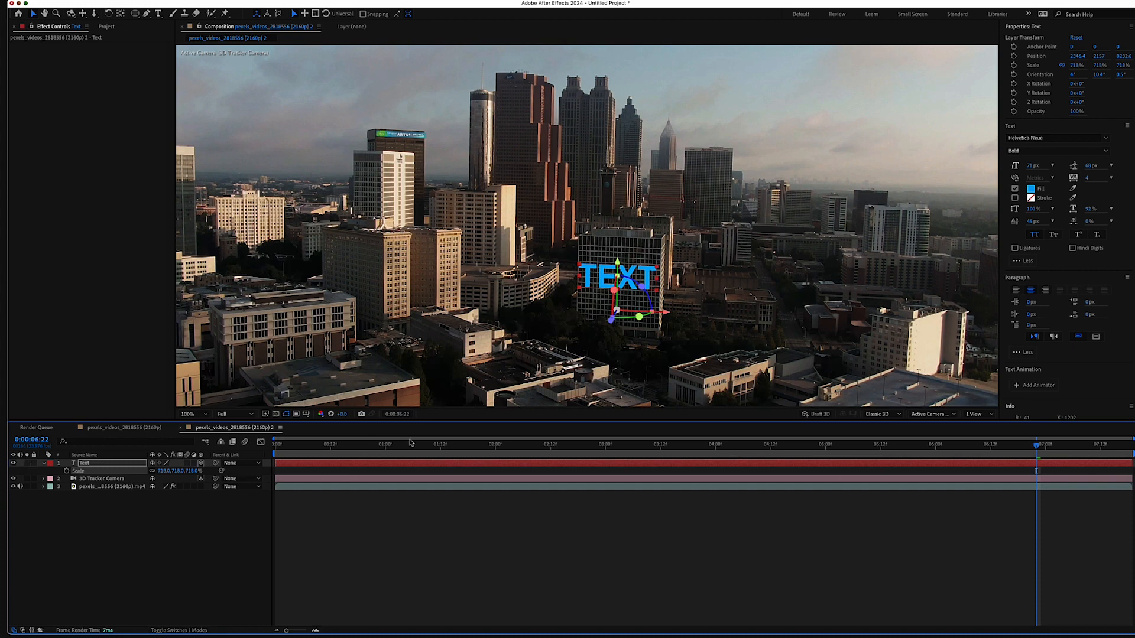
left_click_drag(664, 313, 656, 259)
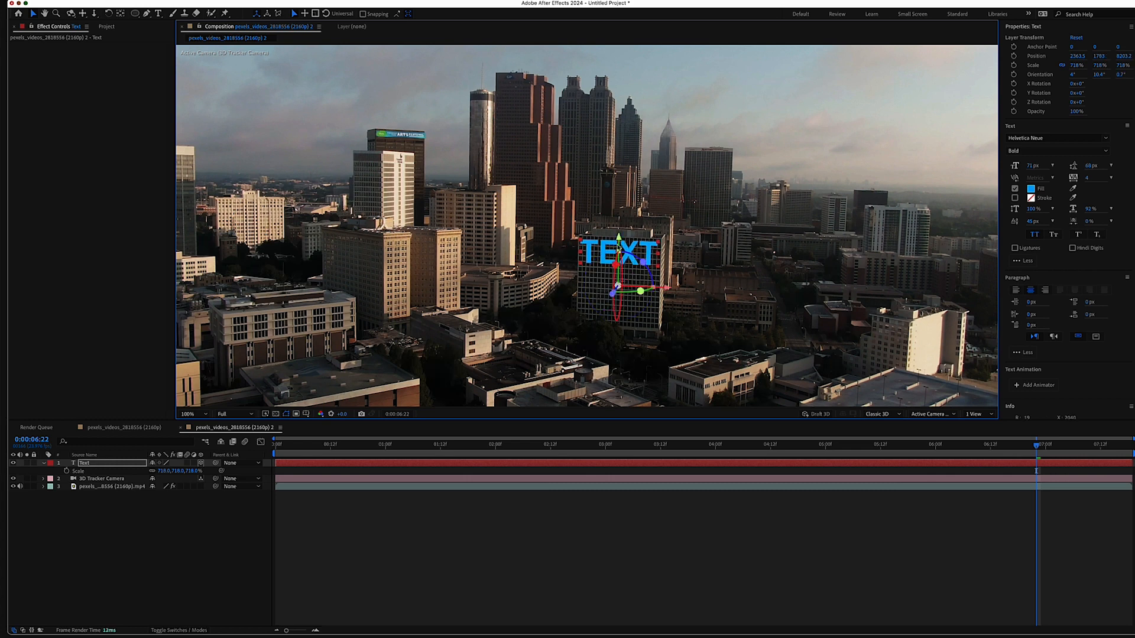
left_click(630, 543)
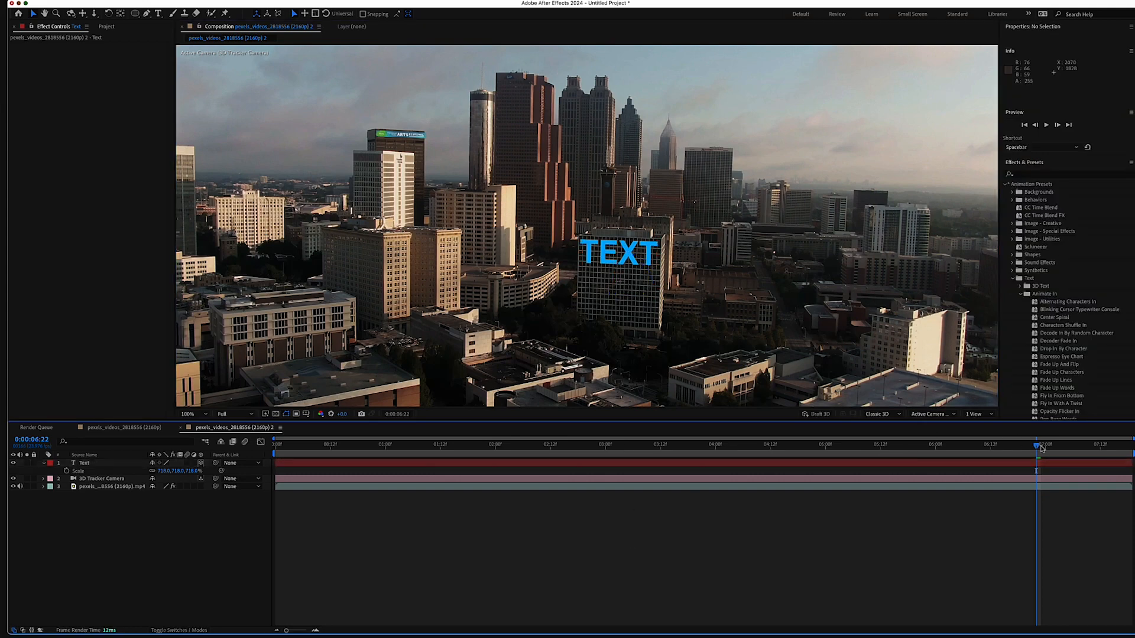
Play the composition from the start to check how the text follows the building.
left_click_drag(1038, 445, 74, 436)
key("space")
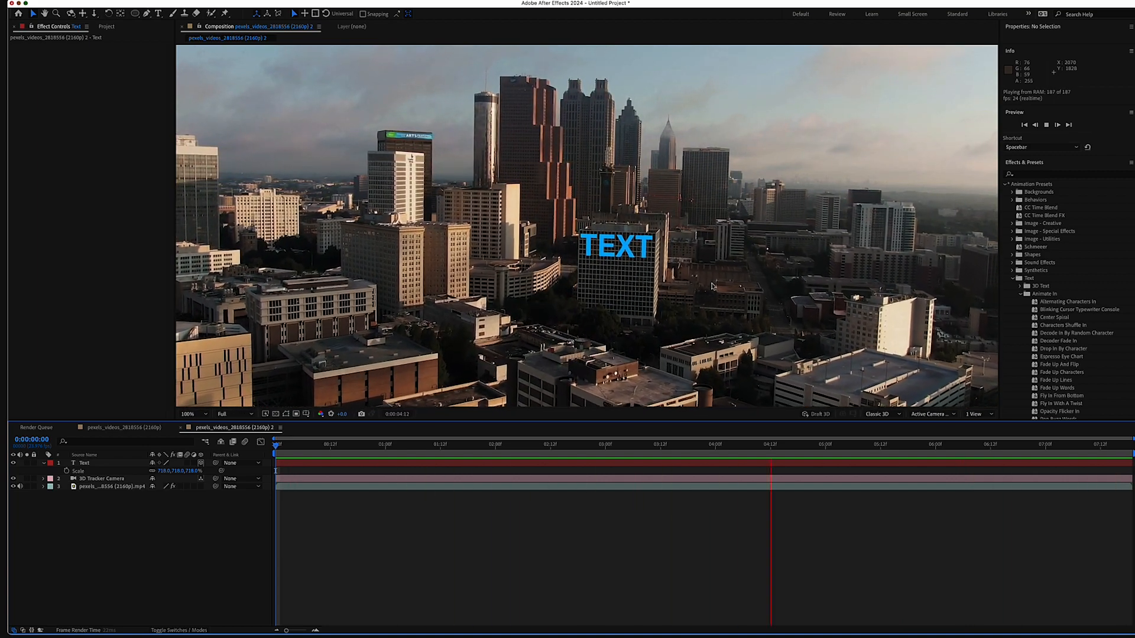
key("space")
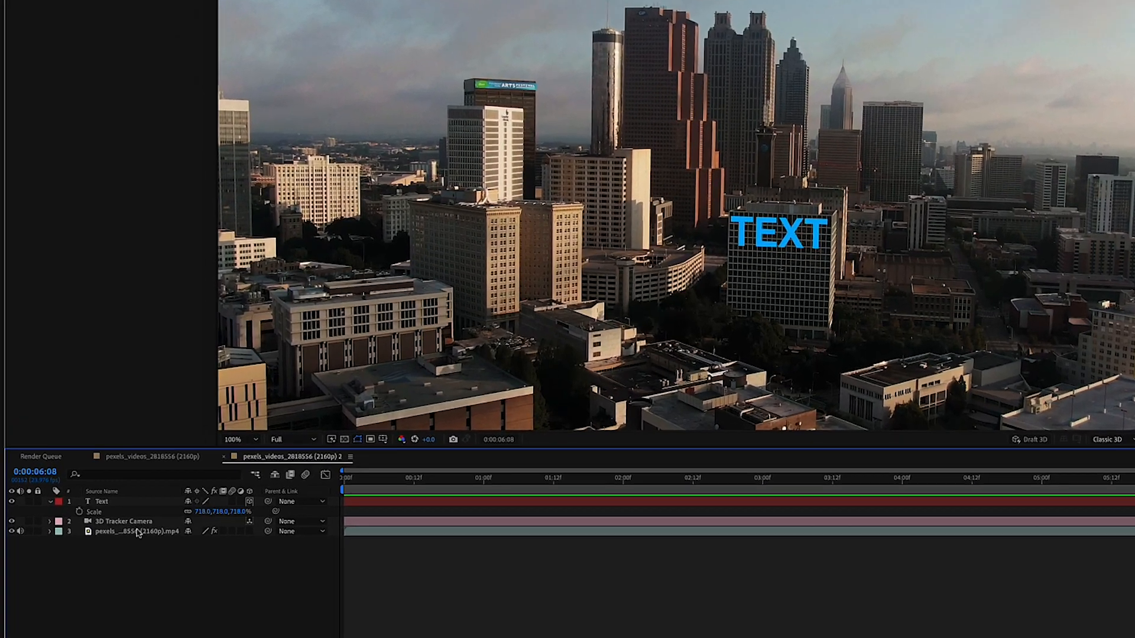
Display the footage layer's 3D Camera Tracker points and expand the effect's Advanced settings.
left_click(112, 487)
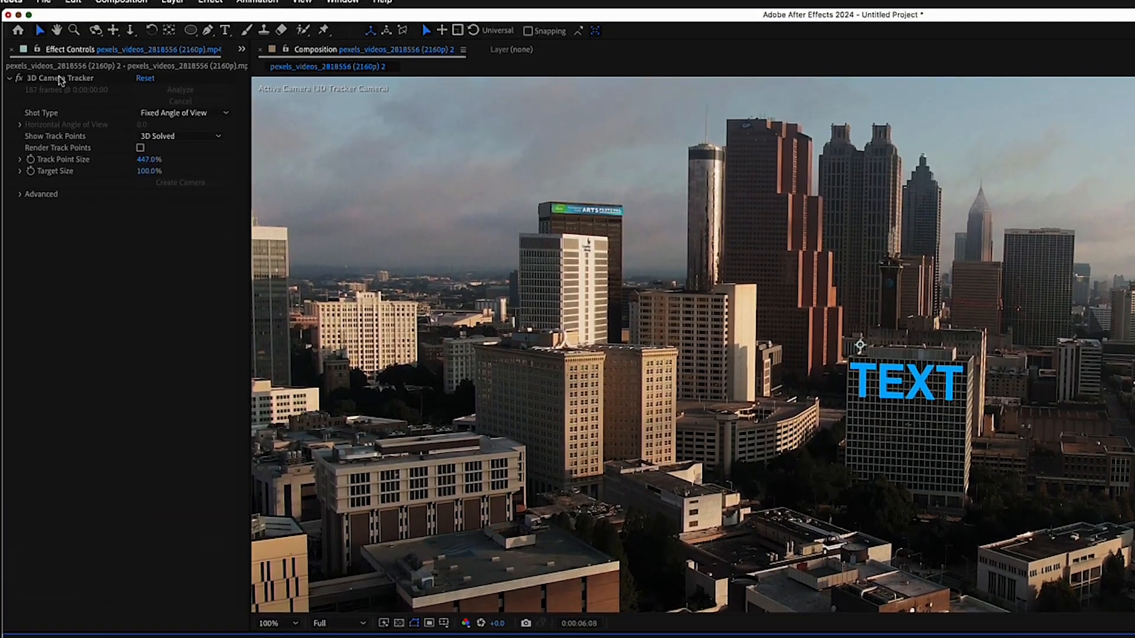
left_click(60, 79)
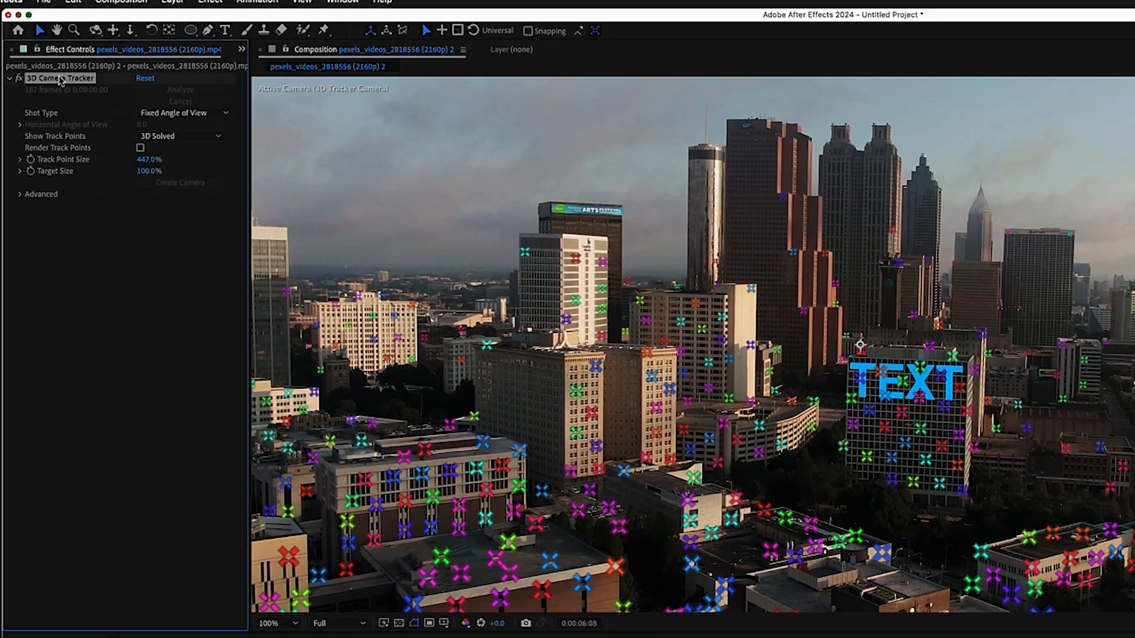
left_click(20, 196)
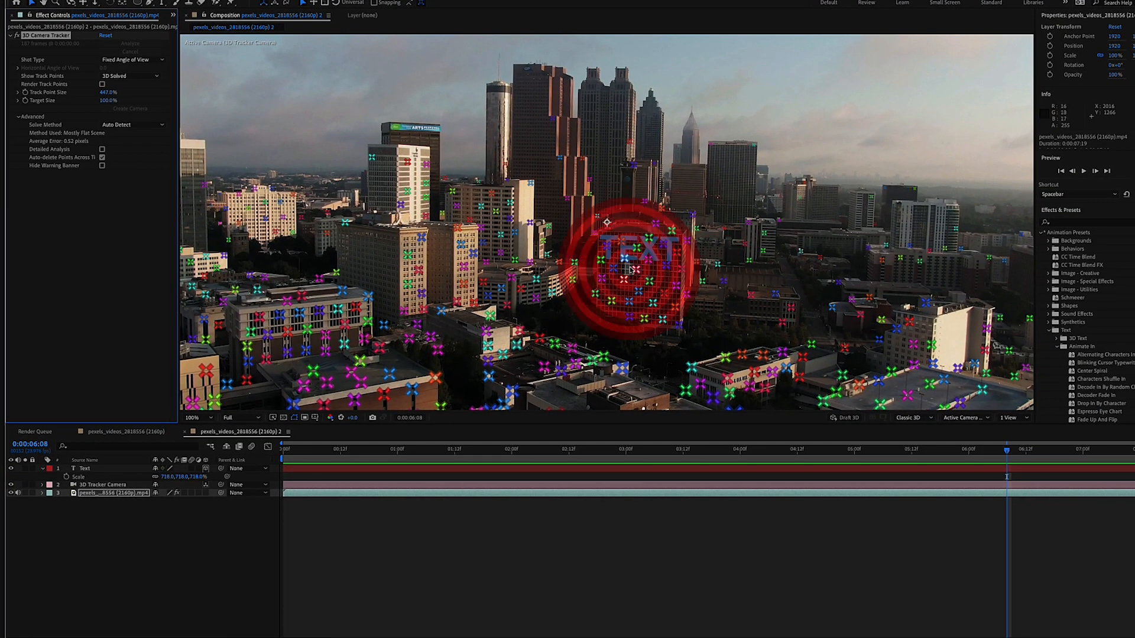
Replace the building text with "this is text", placing each word on its own line.
left_click(94, 471)
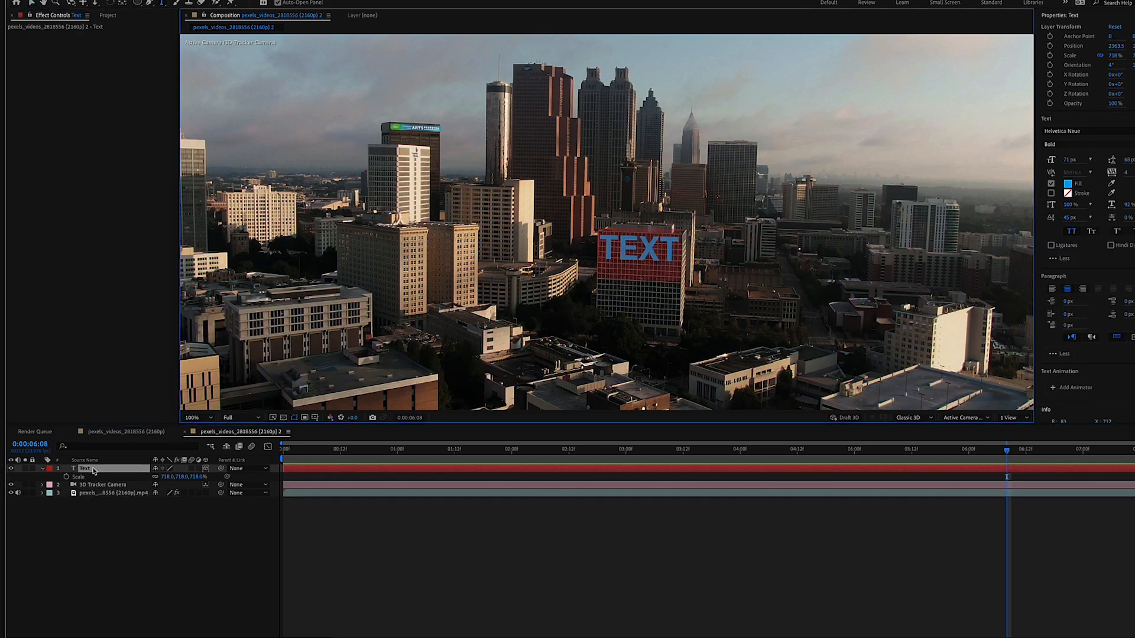
type("th")
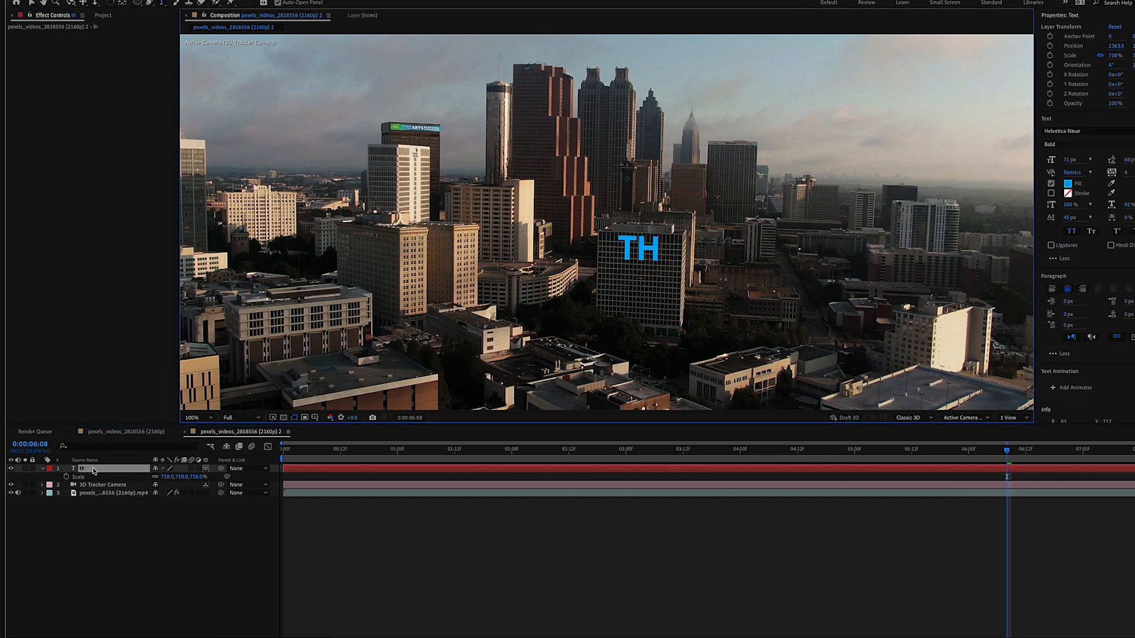
type("iss")
key("BackSpace")
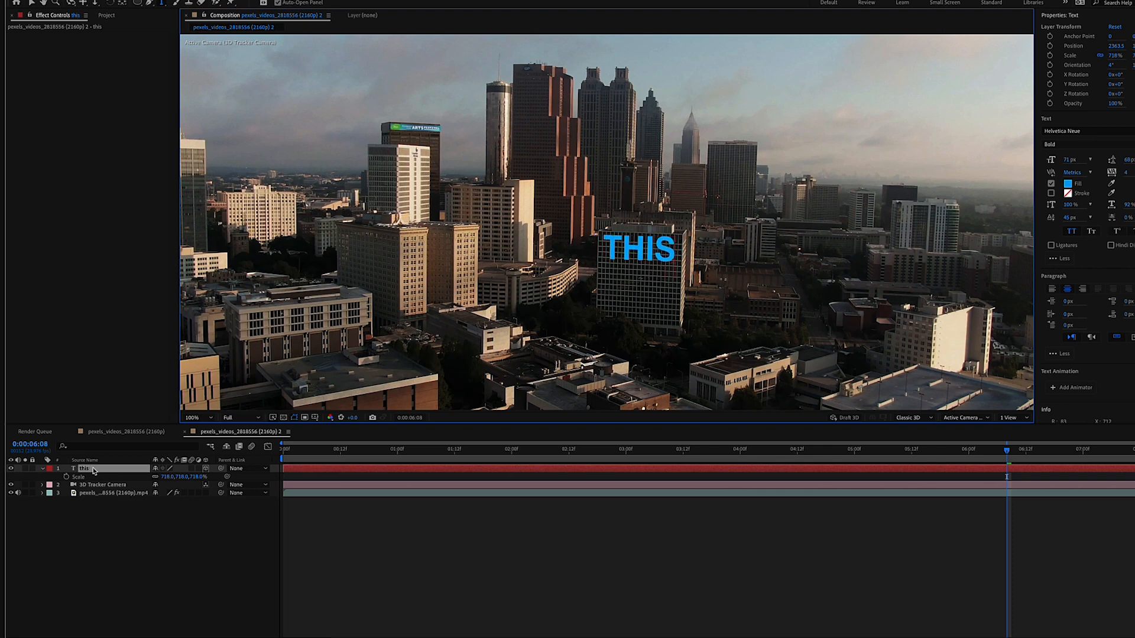
type("is")
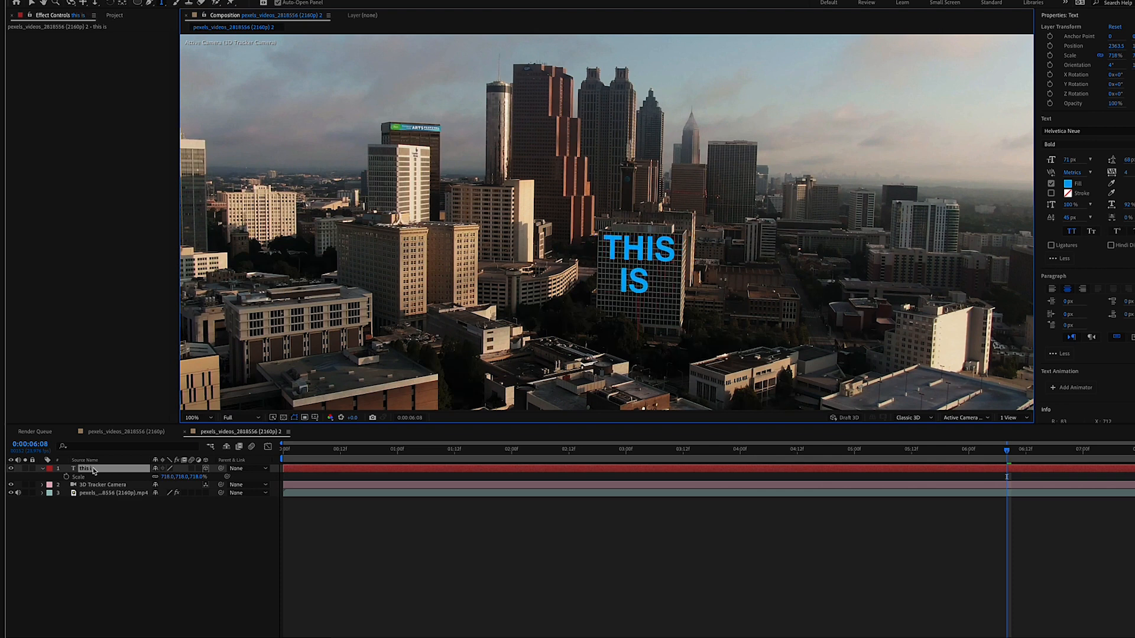
type(" text")
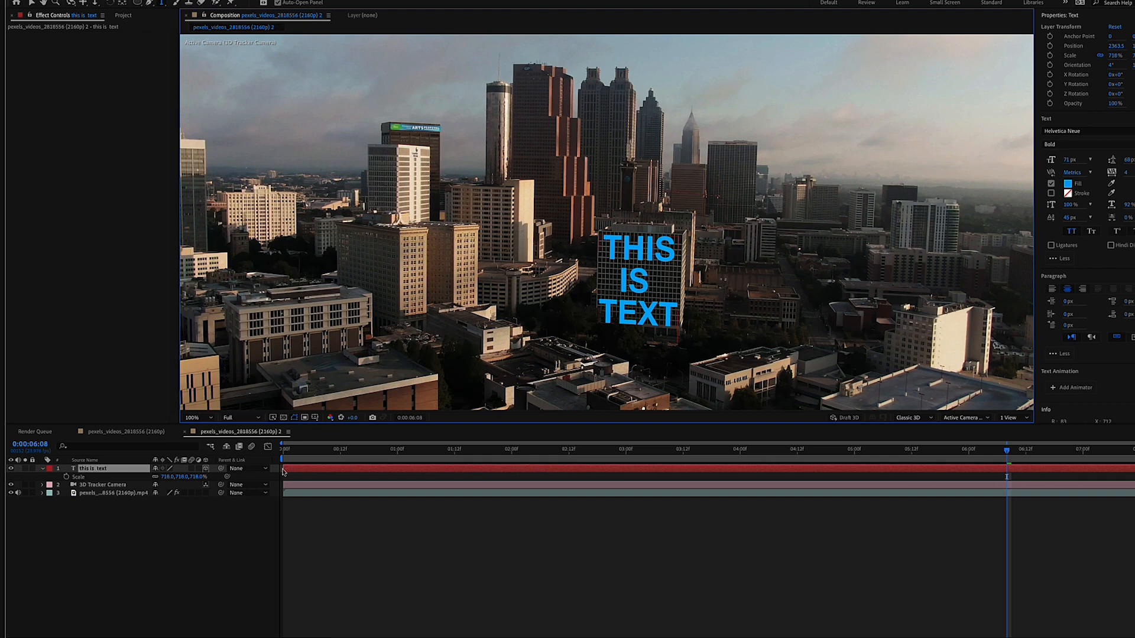
key("Return")
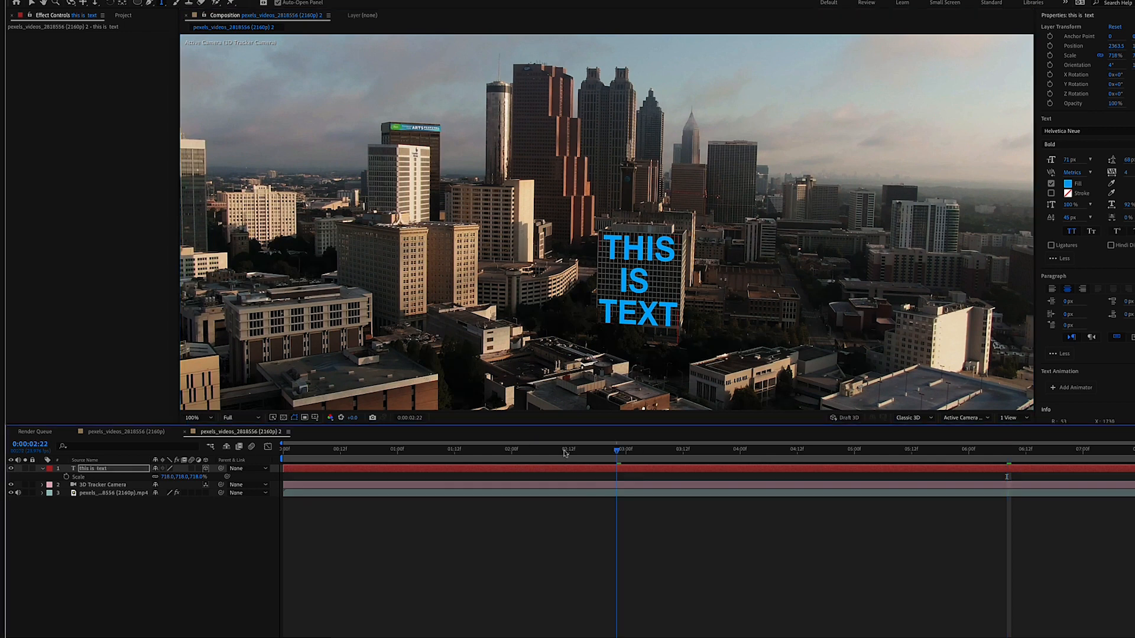
Return to the start of the composition and switch its 3D renderer to Cinema 4D.
key("Home")
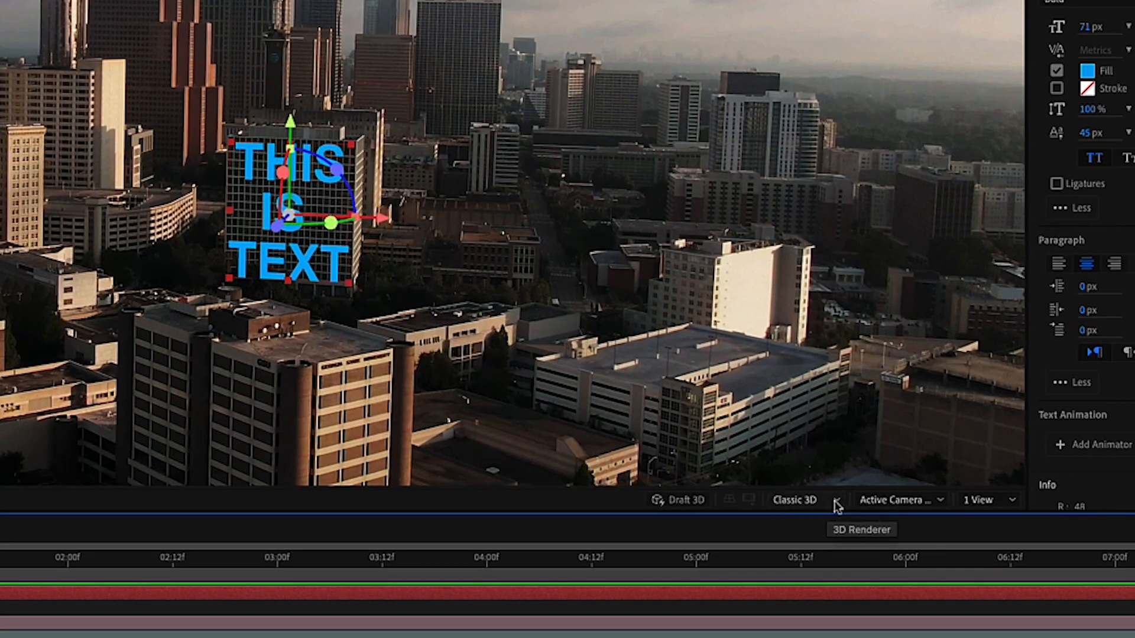
left_click(810, 502)
left_click(808, 537)
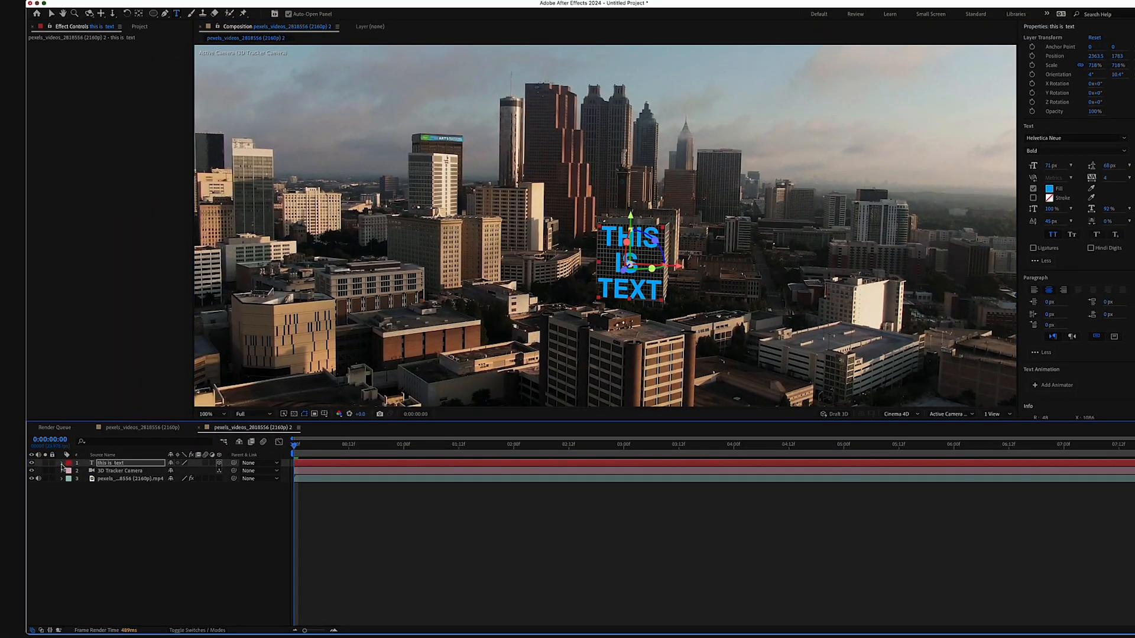
Set the text layer's extrusion depth to 28 in its geometry options.
left_click(62, 463)
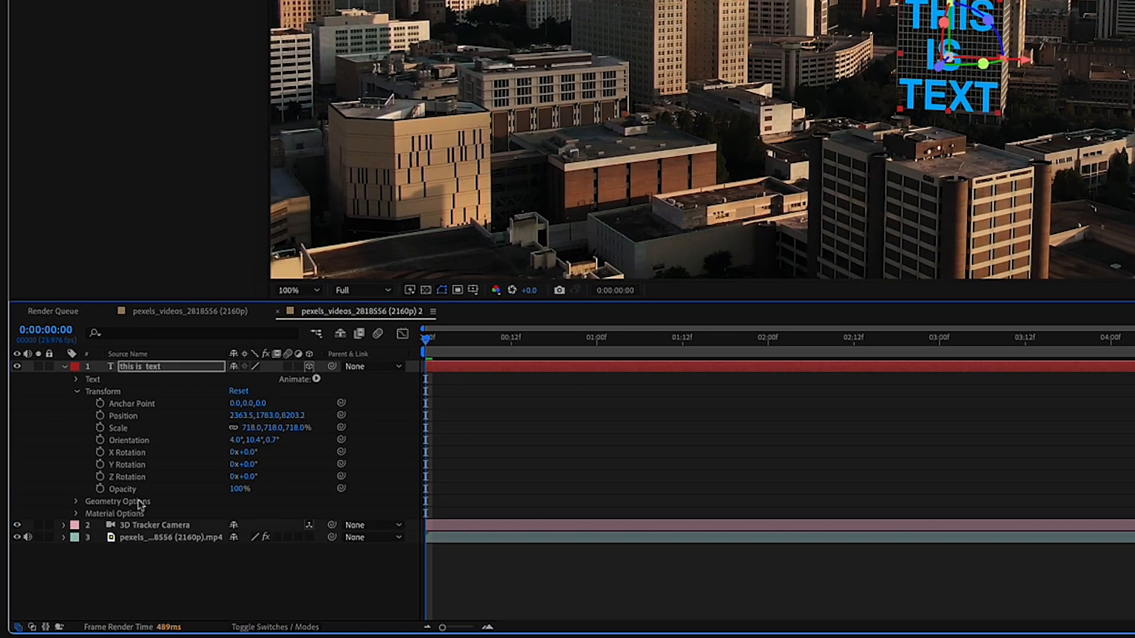
left_click(76, 503)
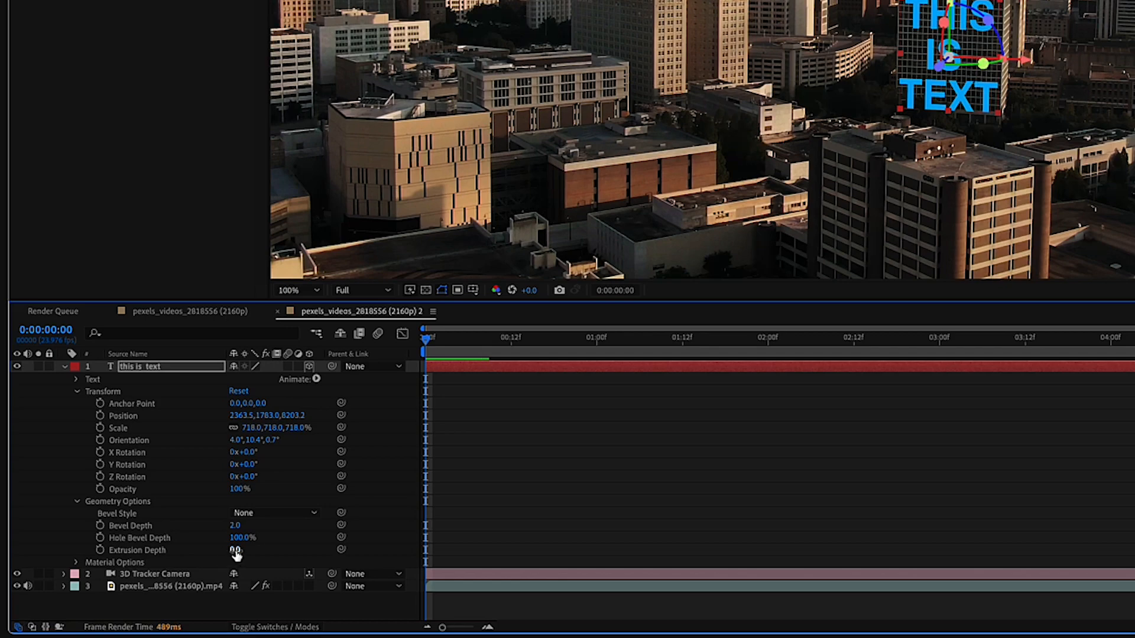
mouse_move(235, 549)
left_mouse_down()
mouse_move(257, 552)
mouse_move(219, 563)
left_mouse_up()
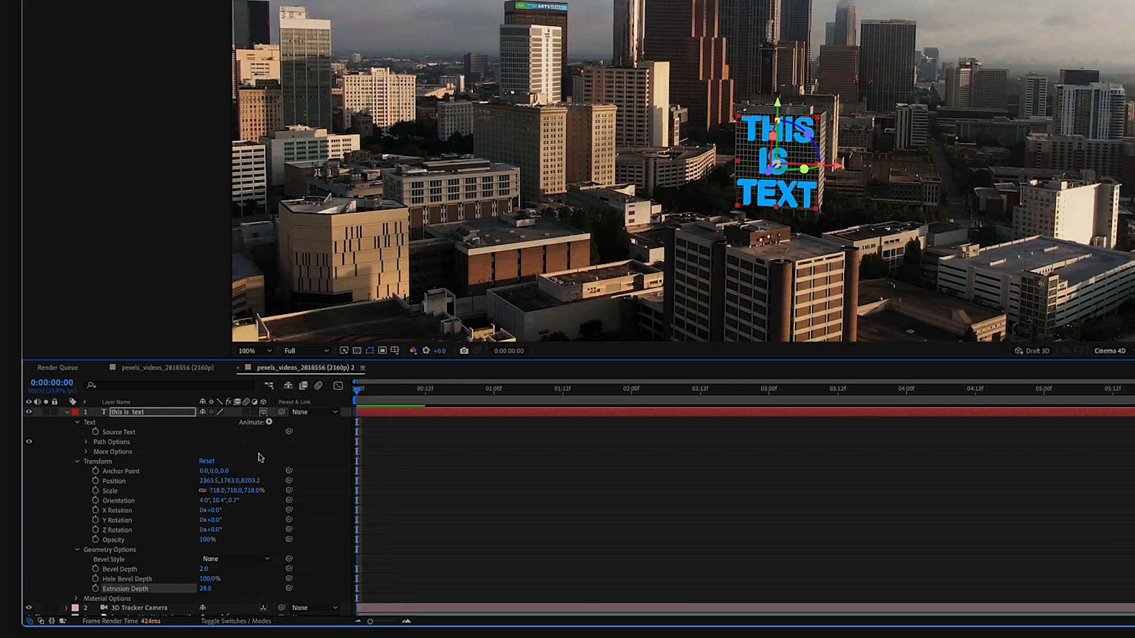
Add a side colour Brightness animator to the text layer, set it to -47%, and preview the darker extruded sides.
left_click(269, 421)
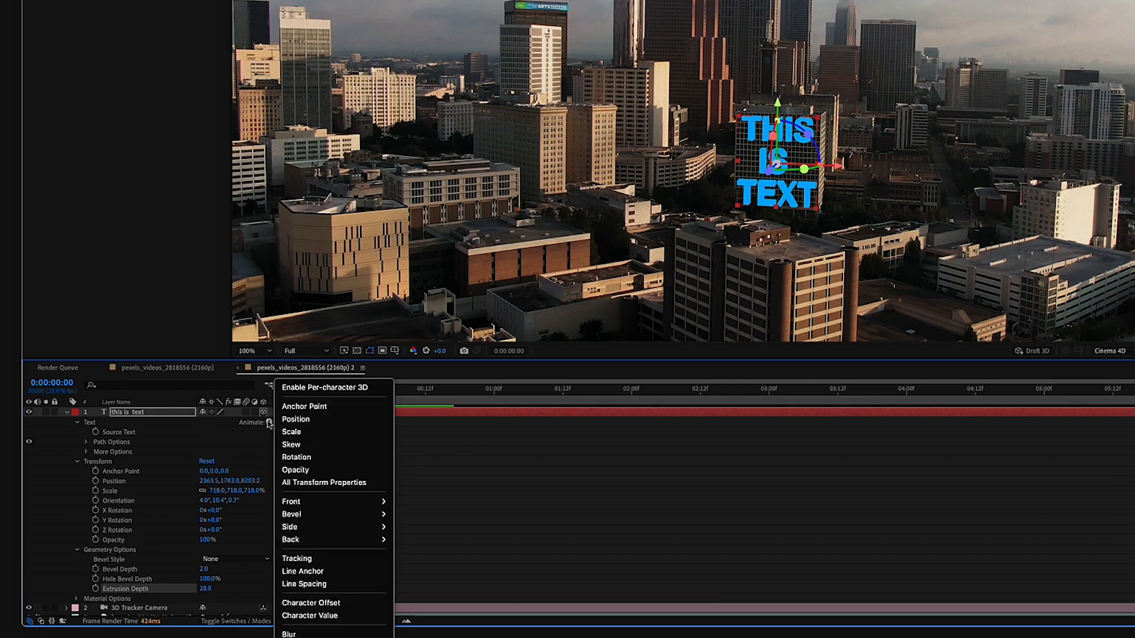
mouse_move(303, 528)
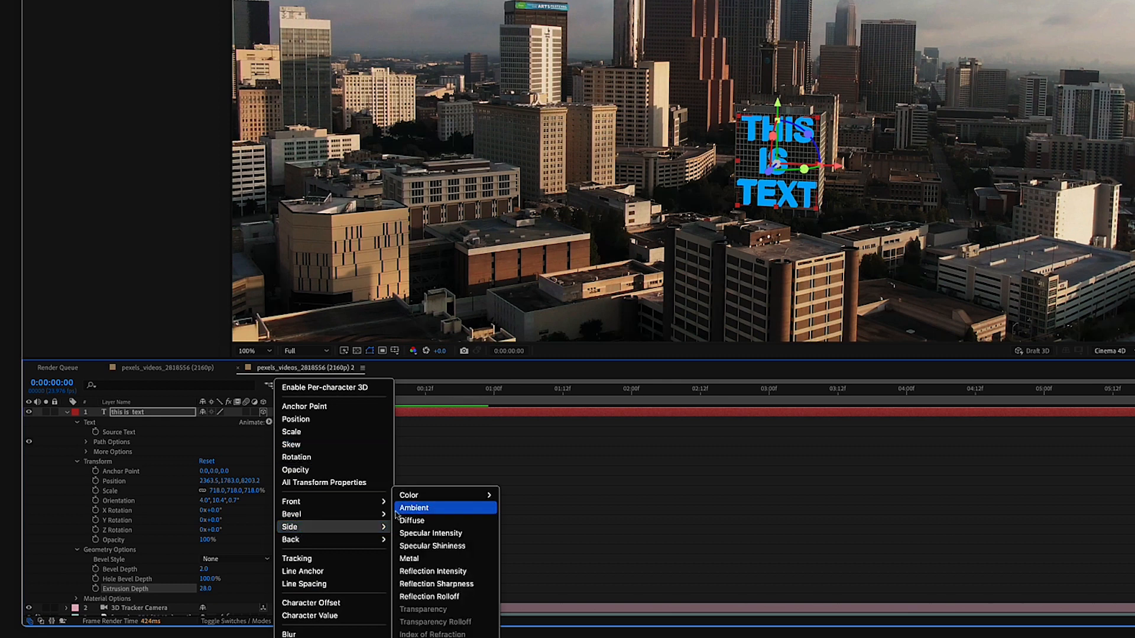
mouse_move(415, 498)
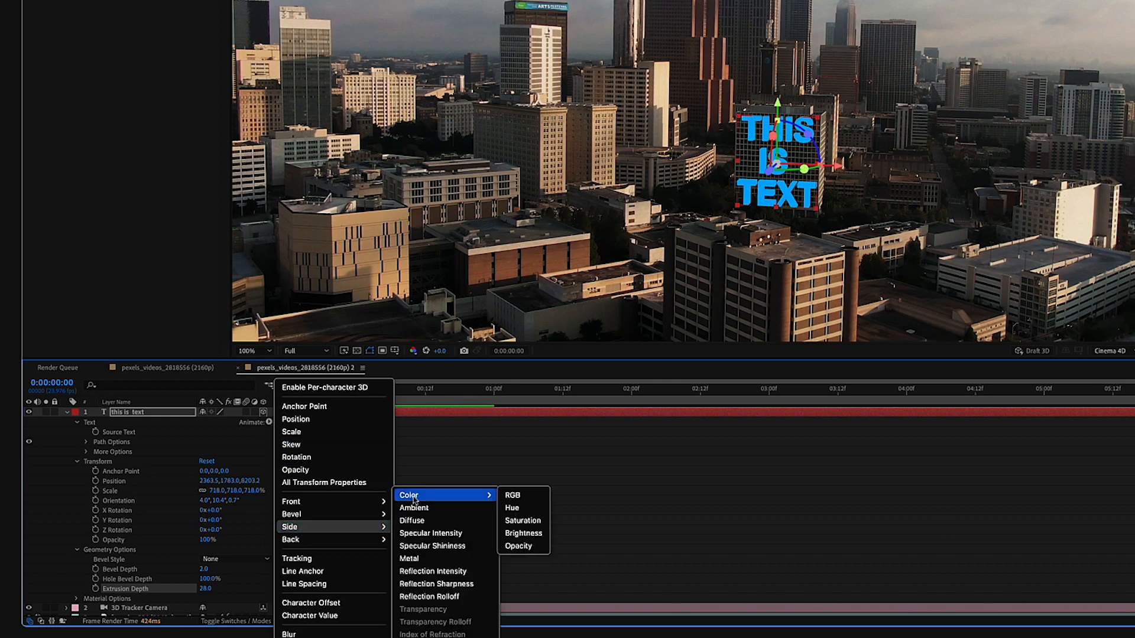
left_click(523, 534)
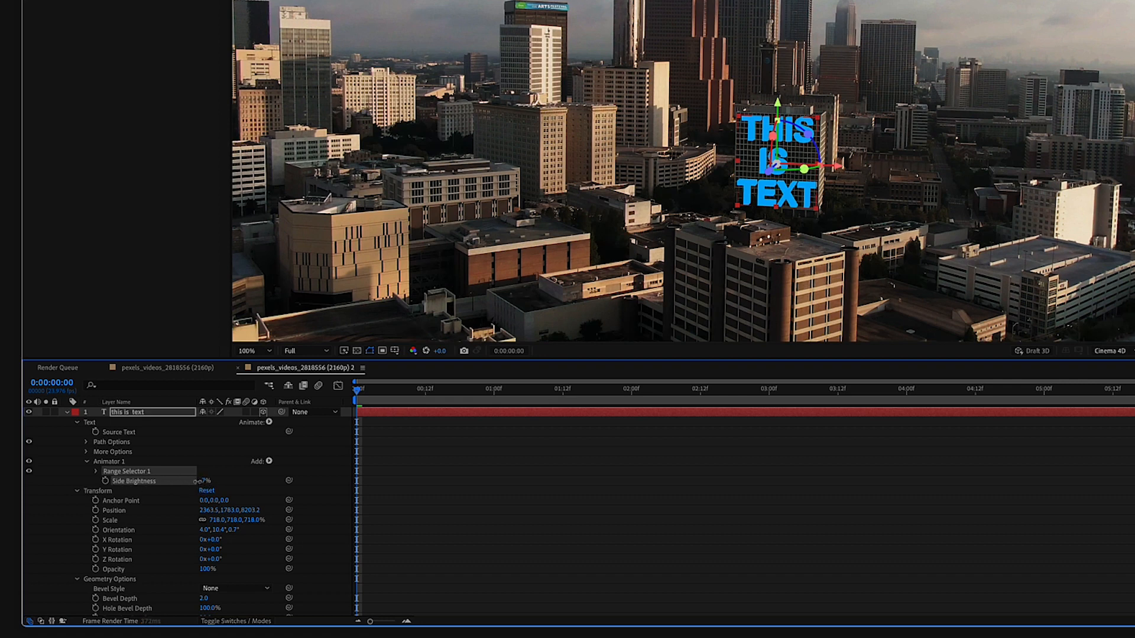
left_click_drag(197, 481, 183, 483)
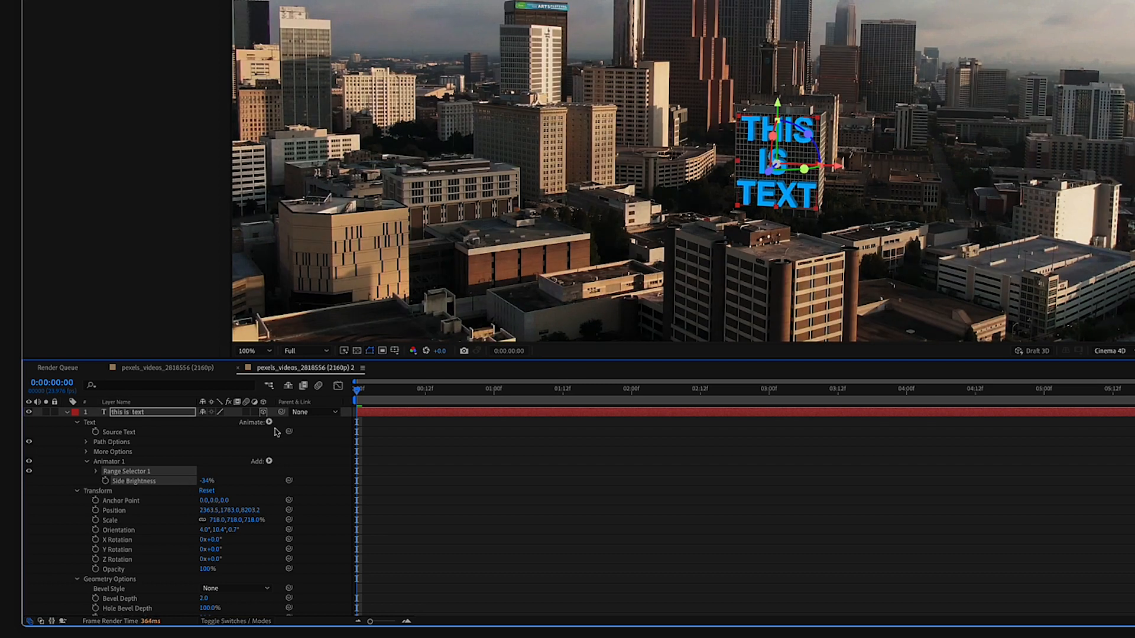
left_click_drag(205, 482, 196, 481)
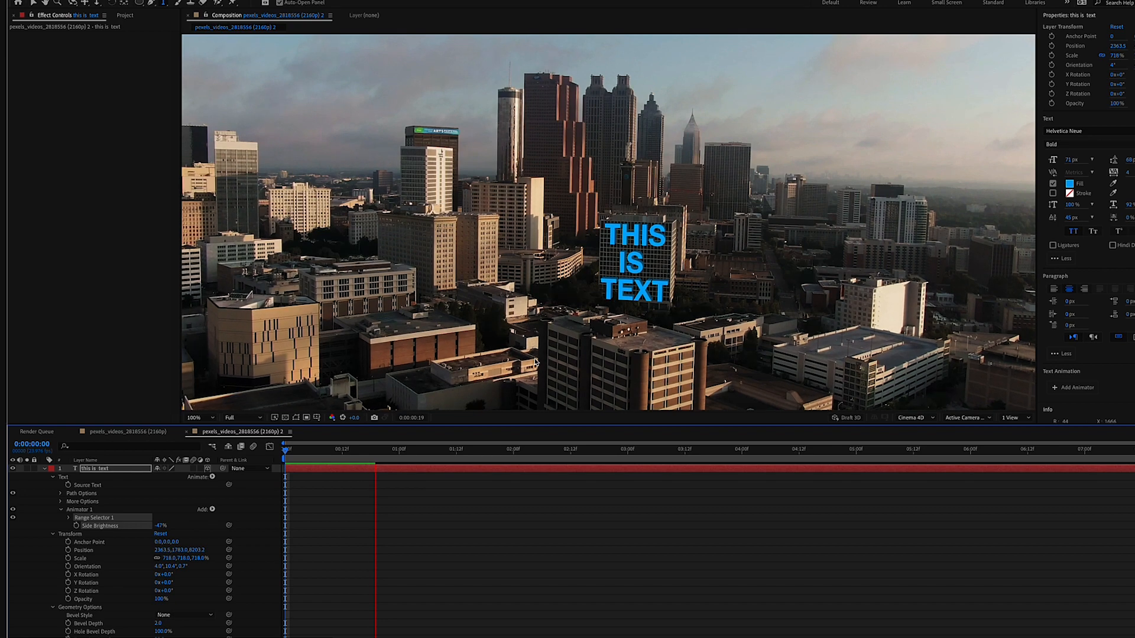
key("space")
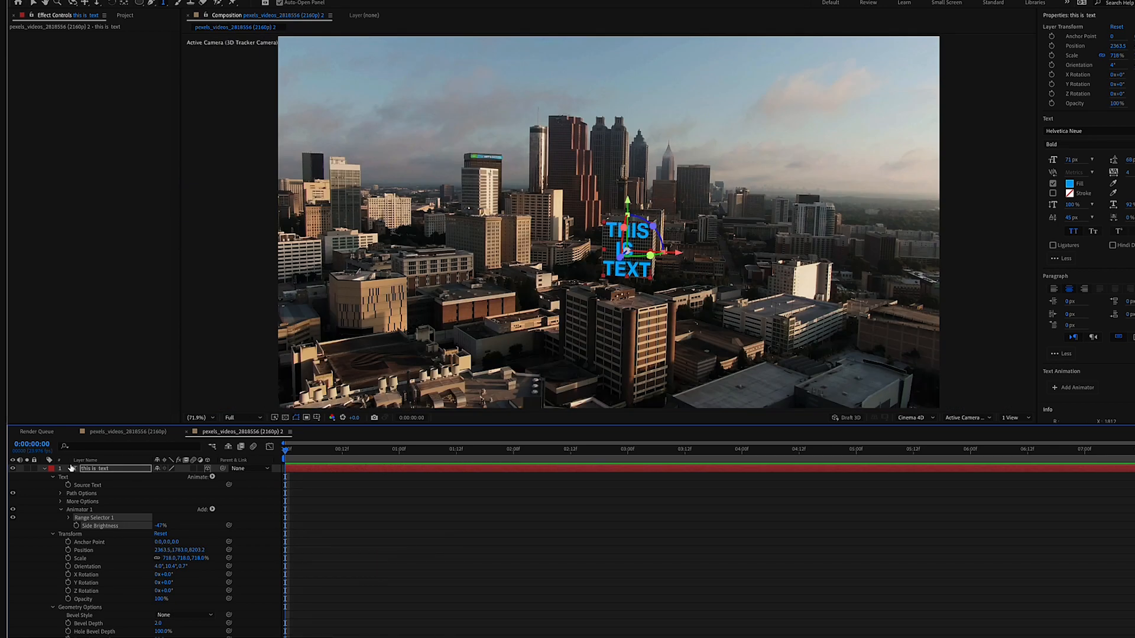
left_click(43, 469)
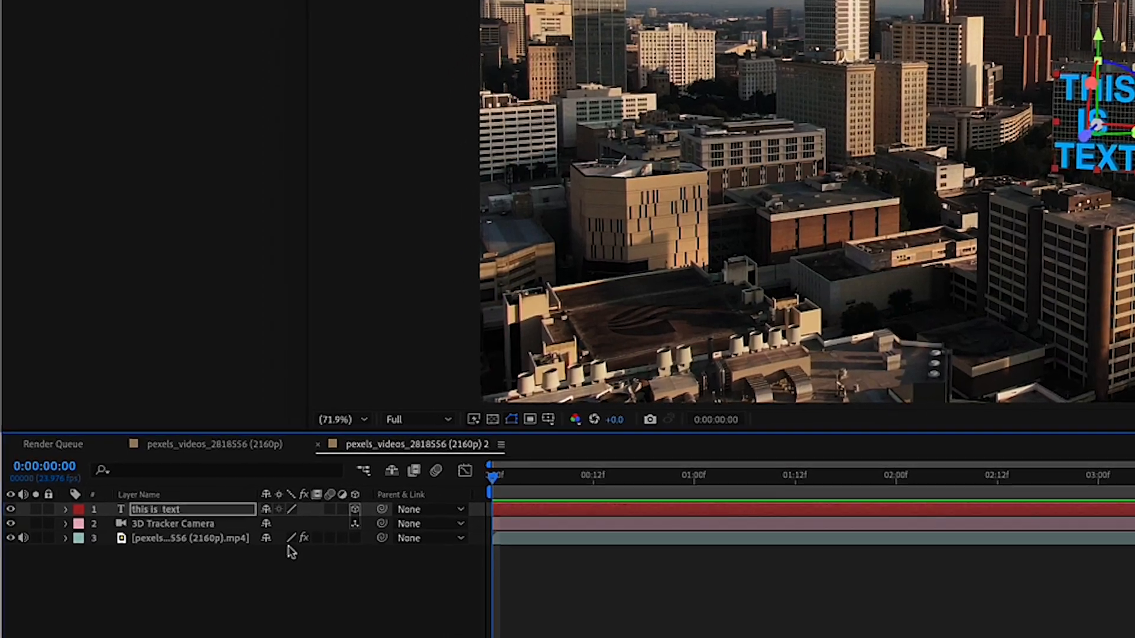
Display the footage layer's 3D Camera Tracker points and select seven of them across the flat roof of the parking garage.
left_click(190, 538)
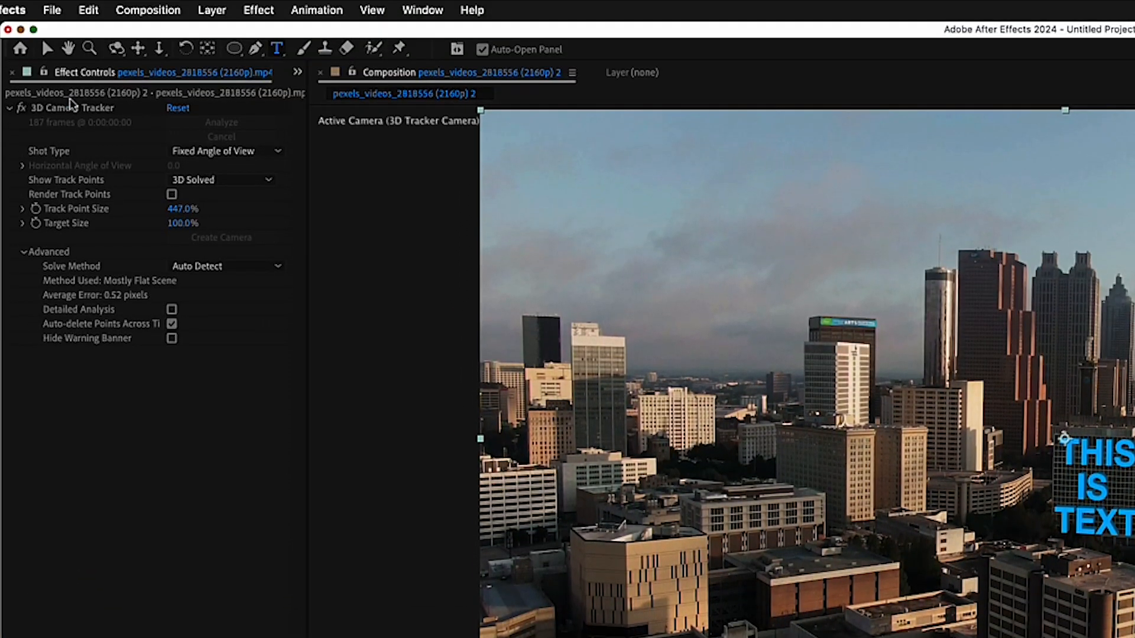
left_click(77, 24)
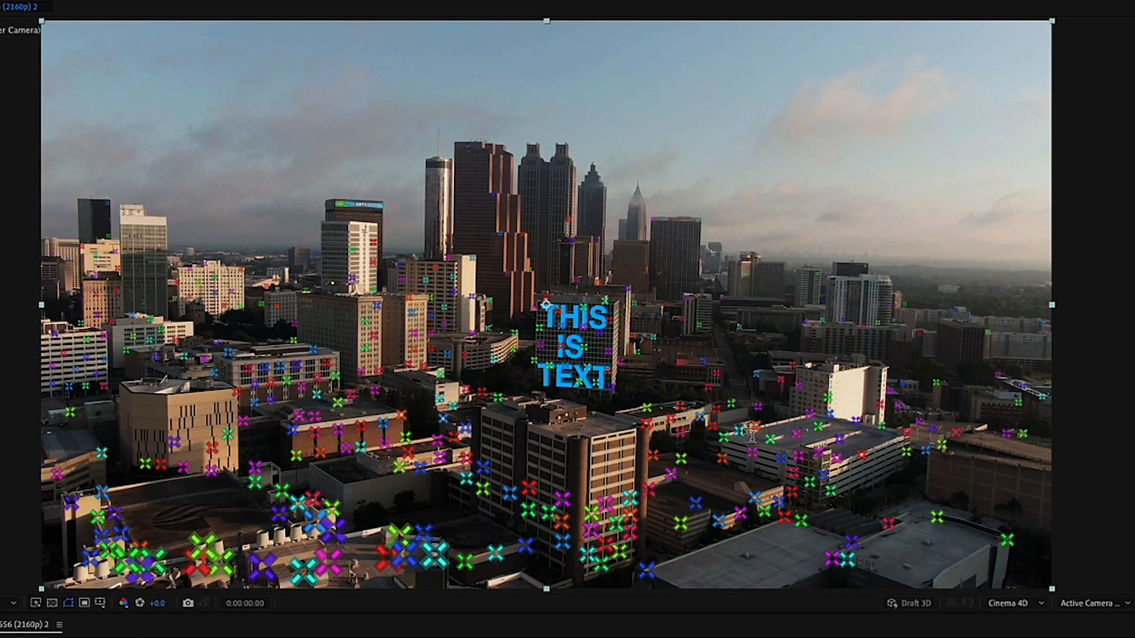
scroll(744, 433, "up", 2)
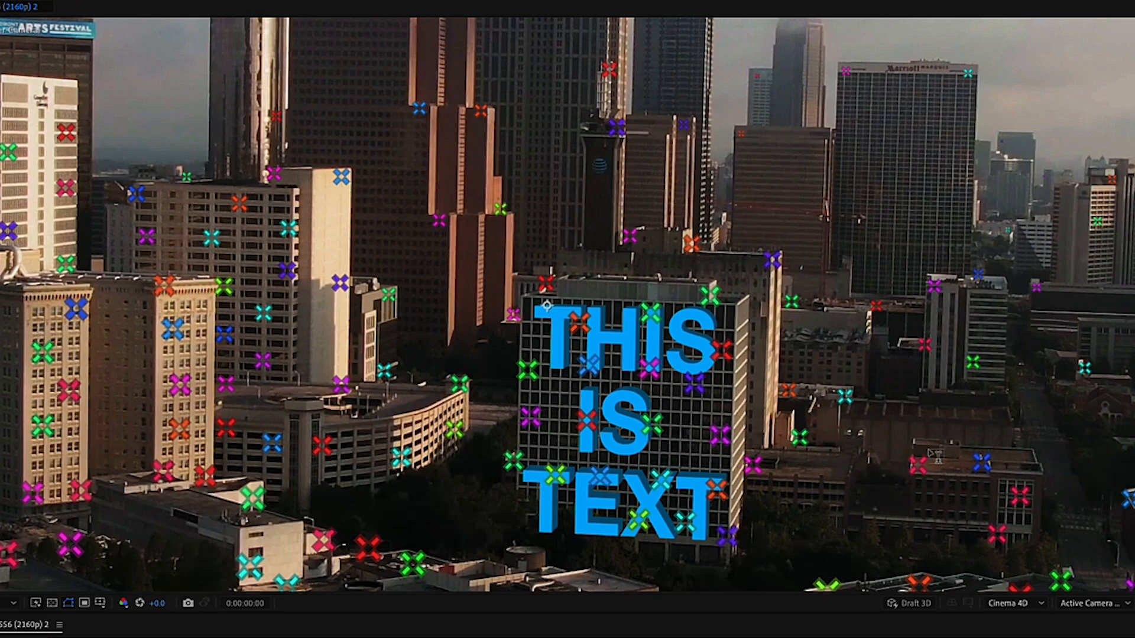
left_click_drag(994, 449, 370, 199)
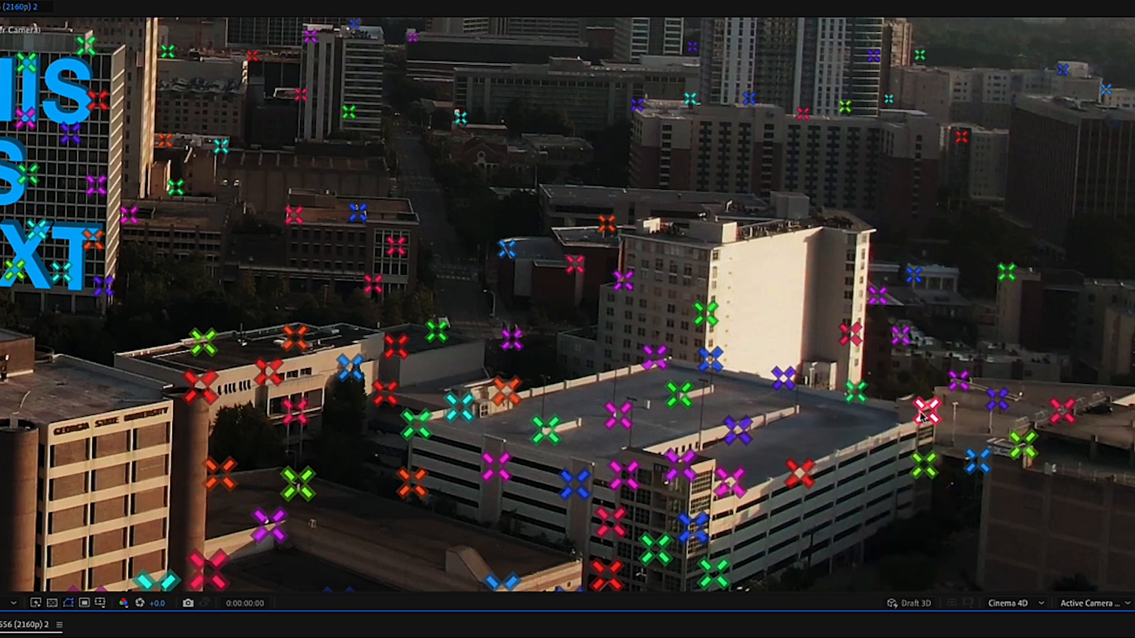
left_click(856, 392)
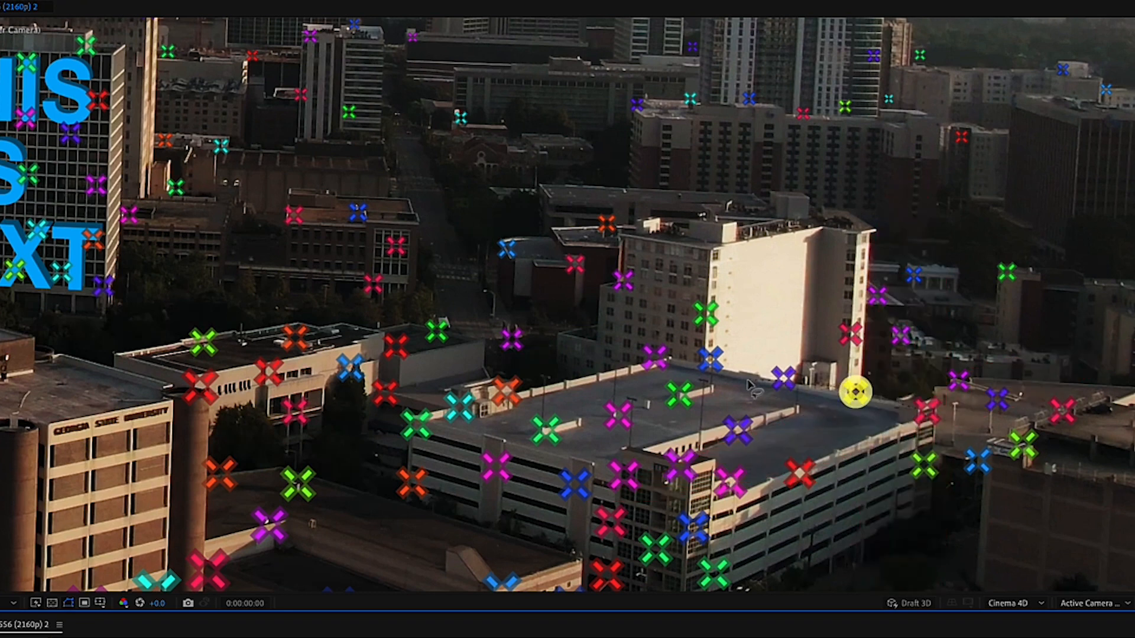
left_click(654, 356, "shift")
left_click(679, 393, "shift")
left_click(459, 407, "shift")
left_click(617, 415, "shift")
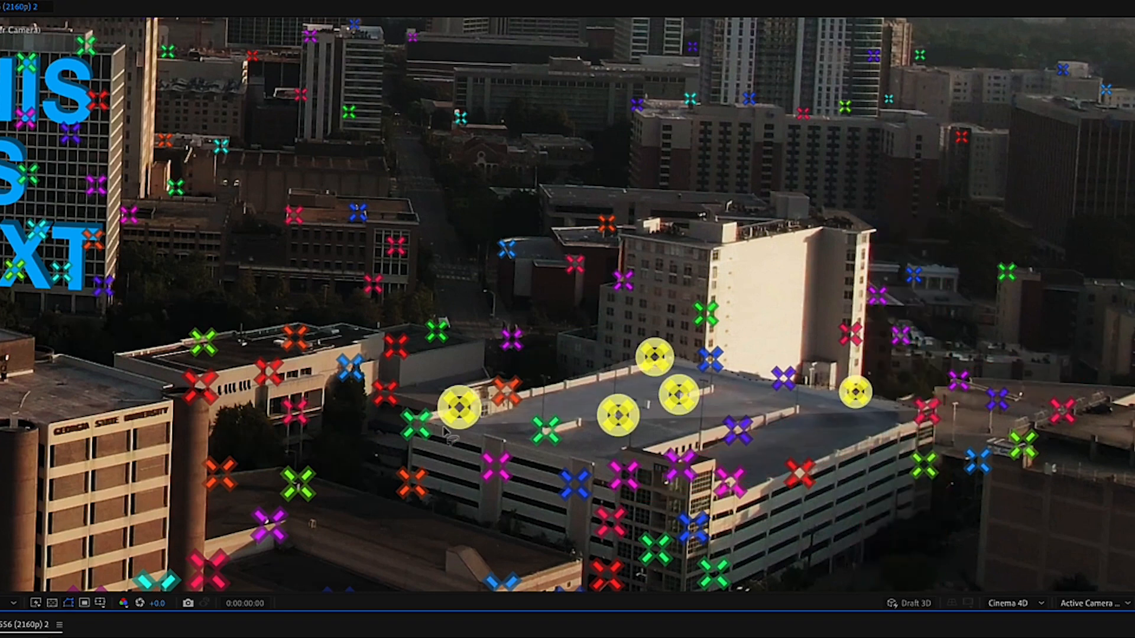
left_click(546, 429, "shift")
left_click(736, 430, "shift")
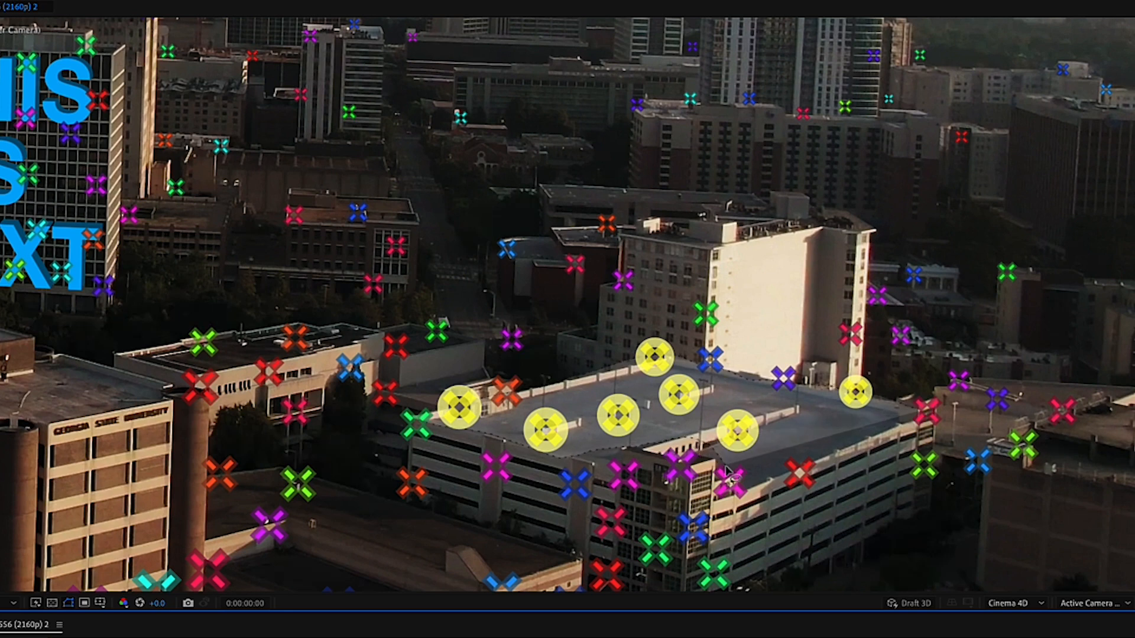
left_click_drag(755, 457, 773, 450)
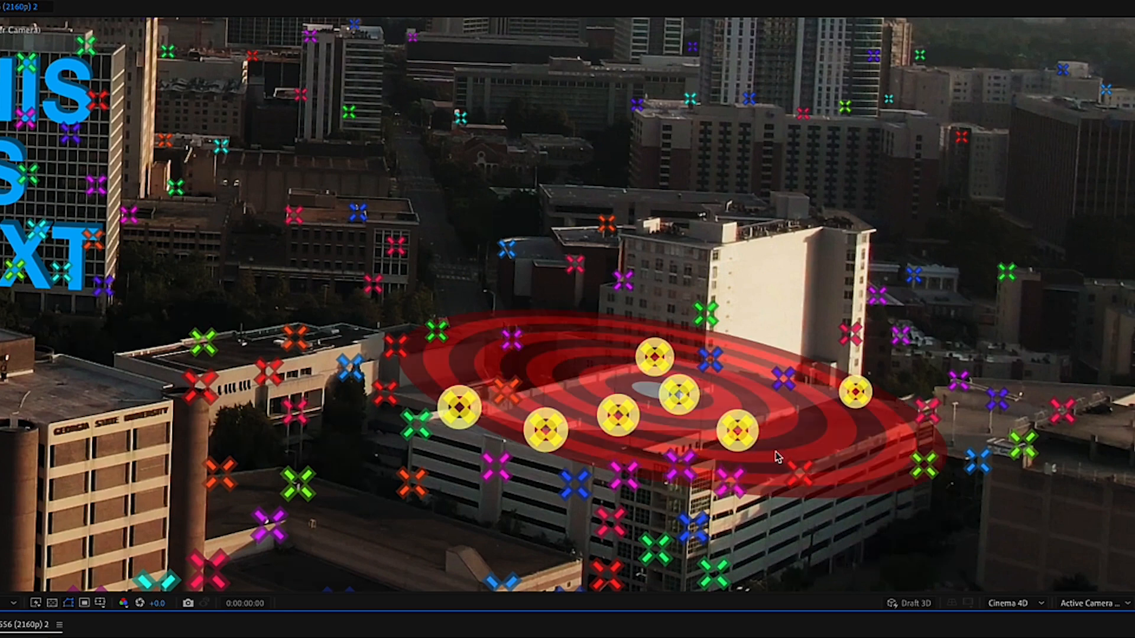
Create a null from the selected track points on the garage roof and check its placement at the target's centre.
scroll(609, 383, "down", 1)
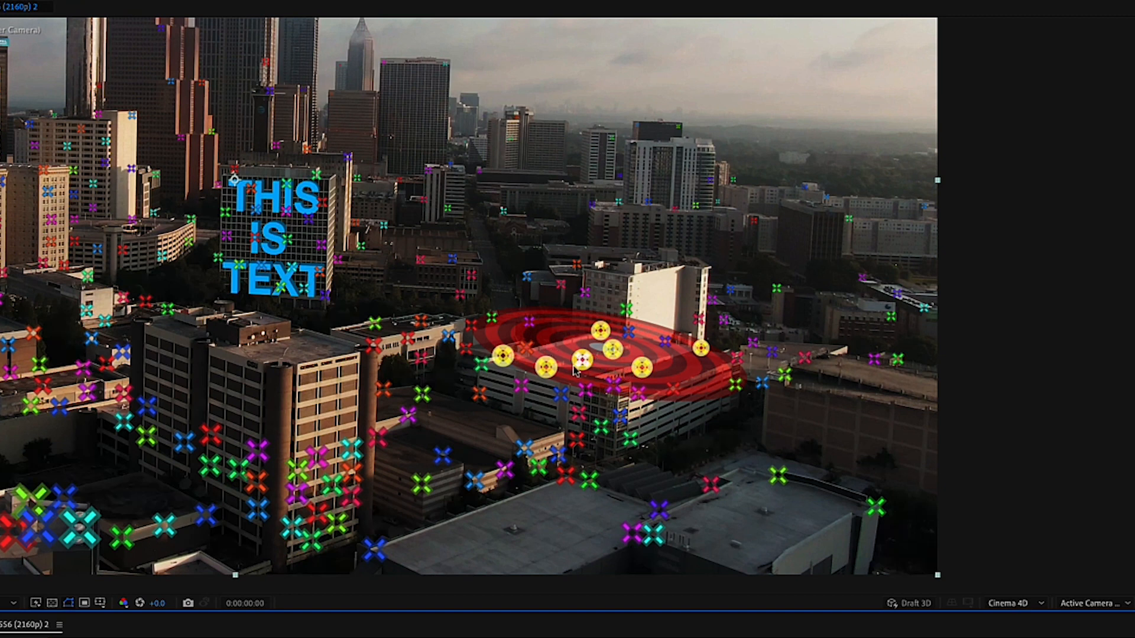
right_click(607, 362)
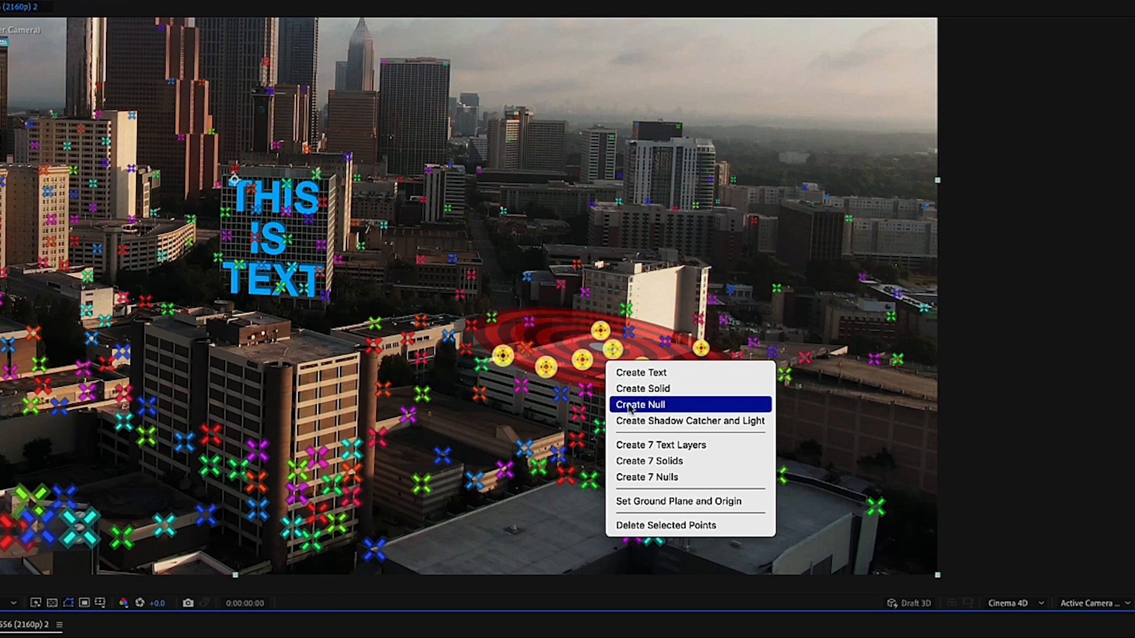
left_click(654, 405)
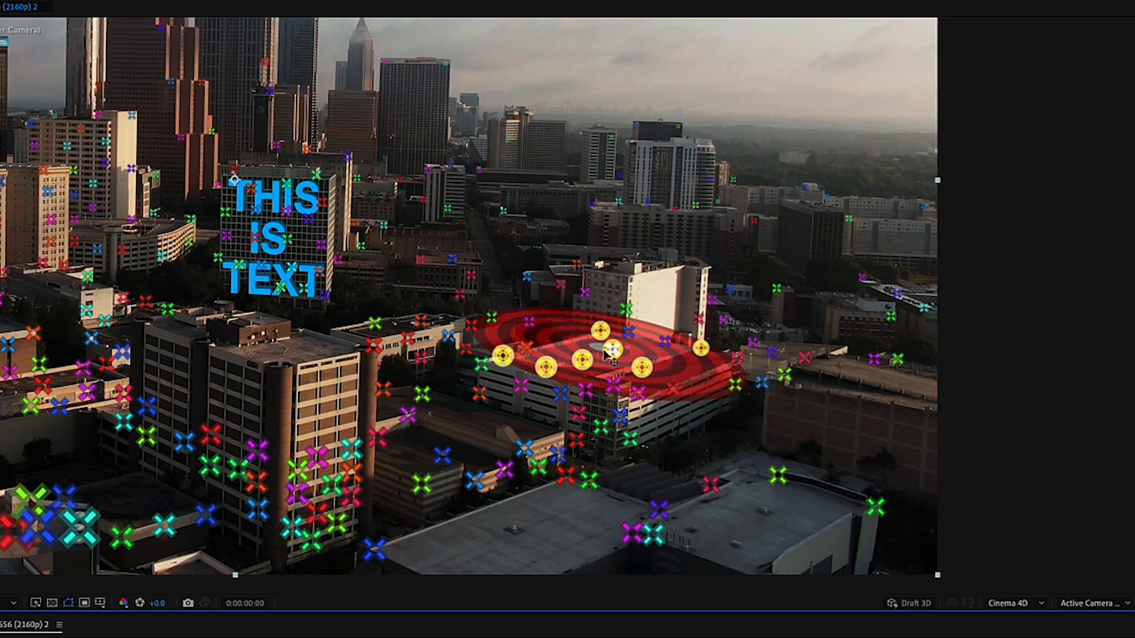
scroll(604, 354, "up", 3)
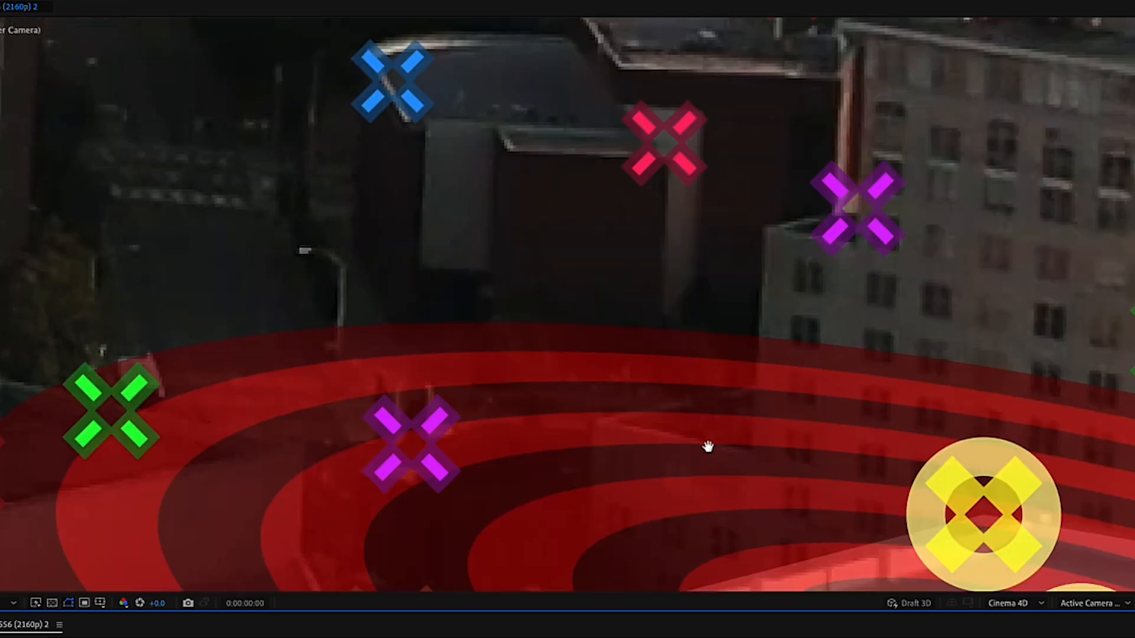
left_click_drag(709, 446, 260, 153)
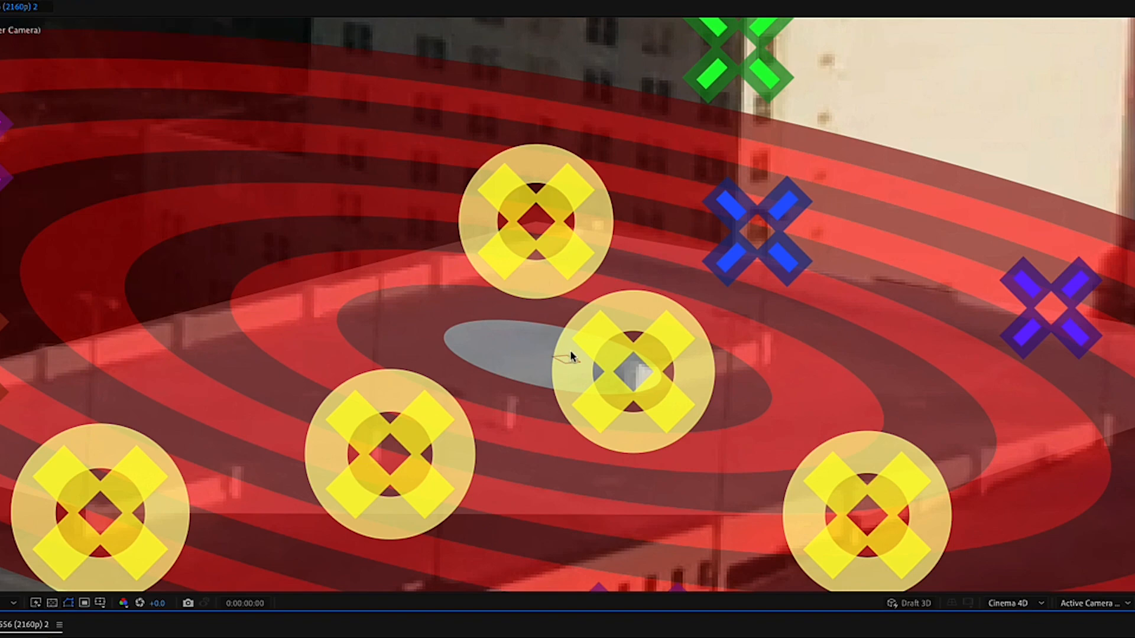
scroll(569, 349, "down", 5)
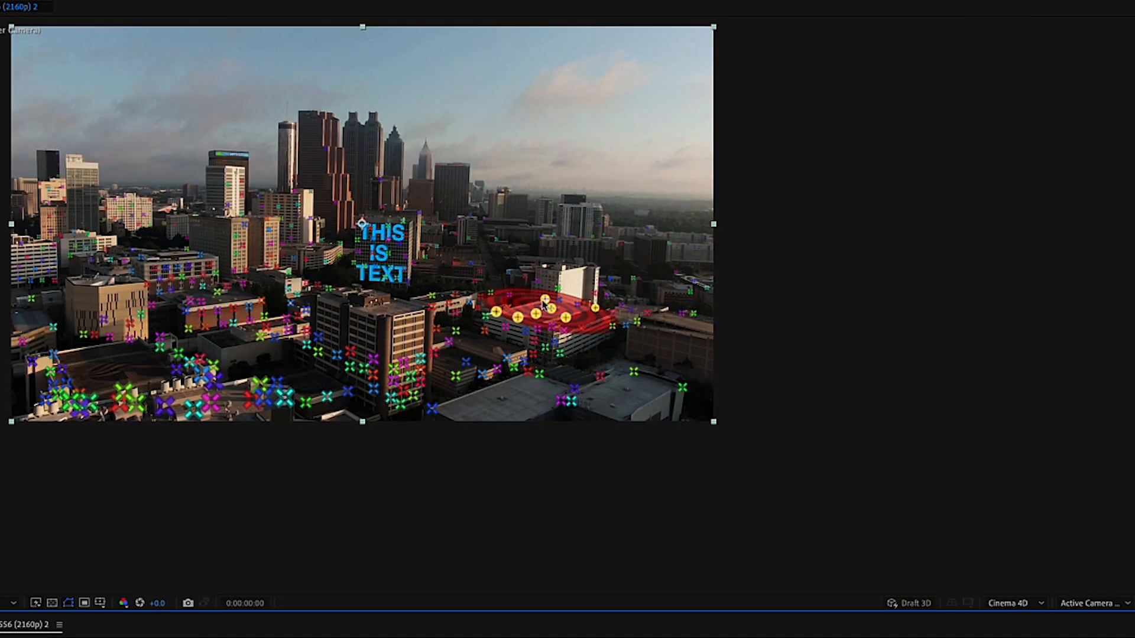
scroll(546, 304, "up", 1)
left_click_drag(547, 346, 767, 395)
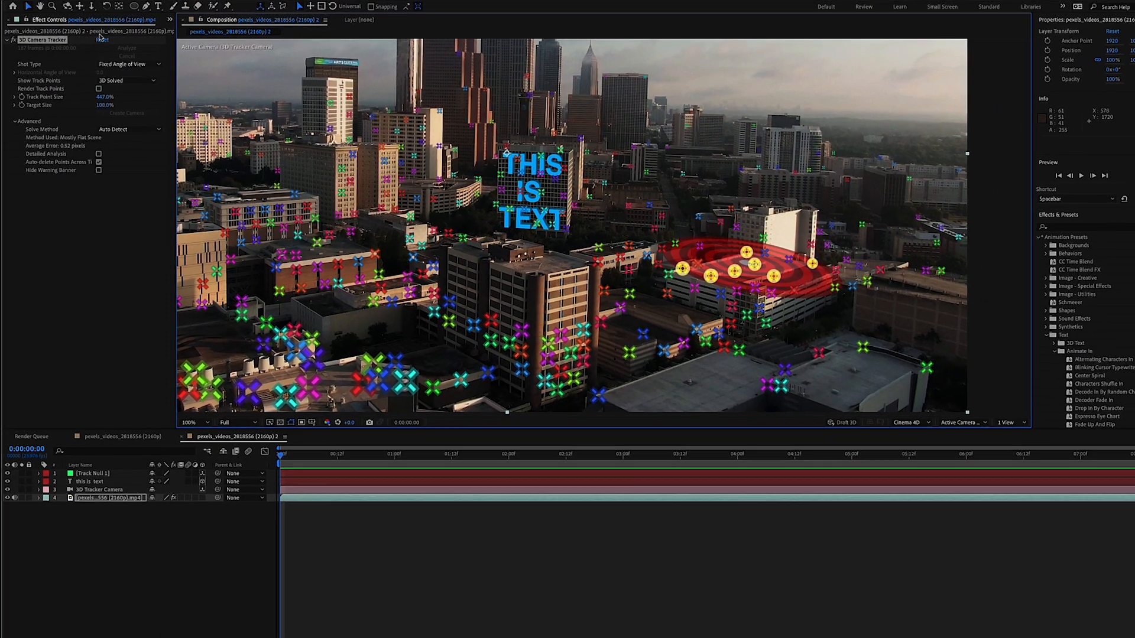
Add the green-screen dinosaur clip from the project to the composition as the top layer.
left_click(169, 20)
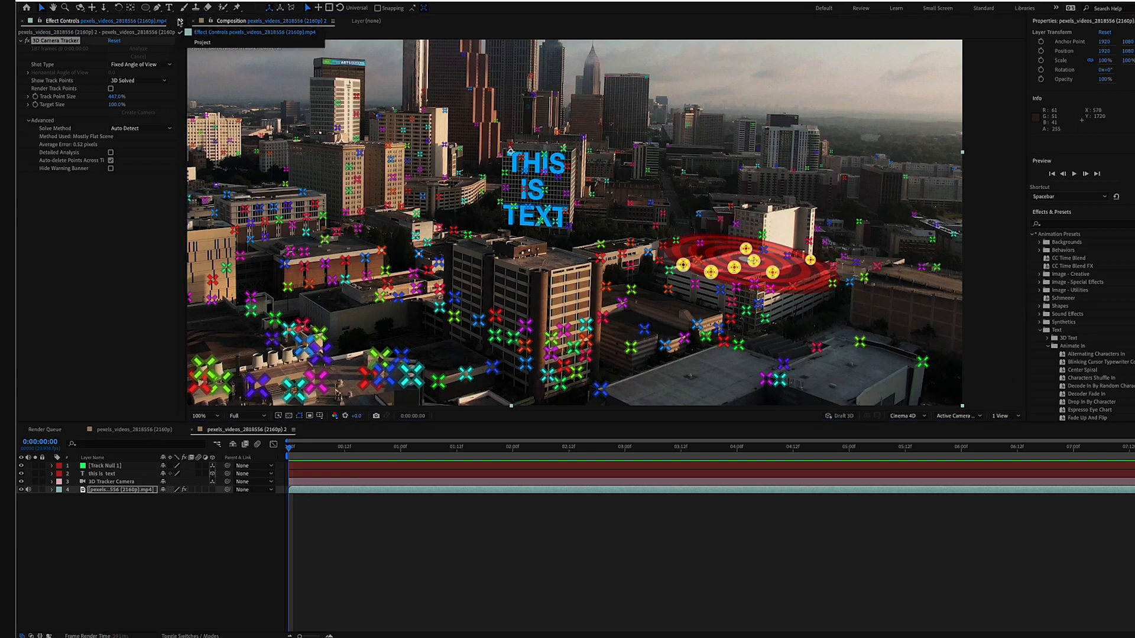
left_click(198, 43)
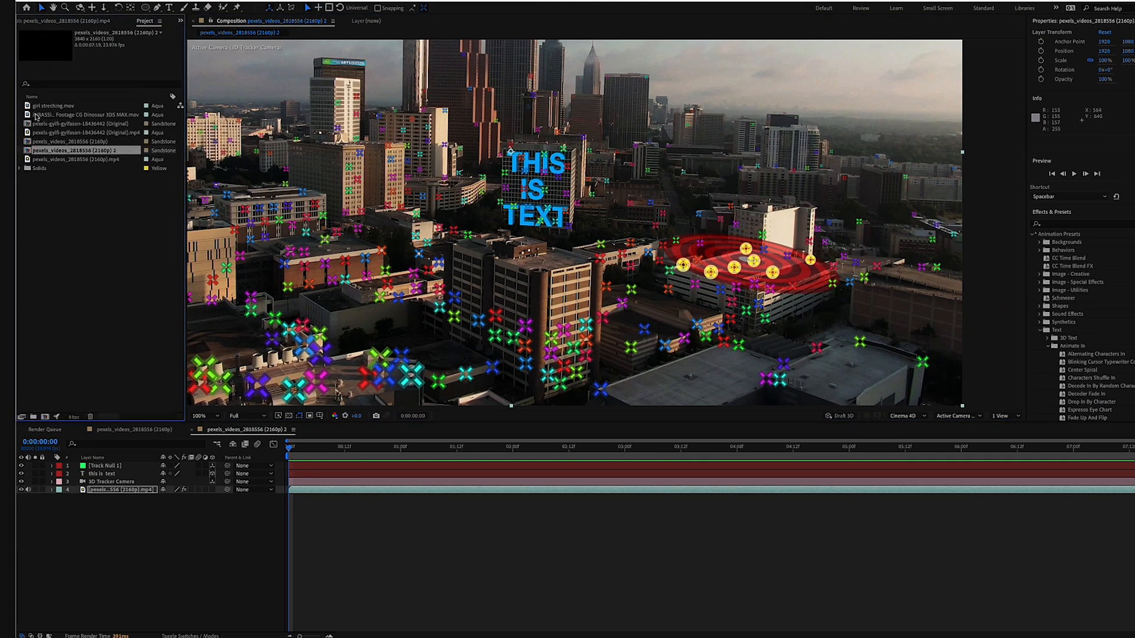
left_click_drag(36, 117, 455, 253)
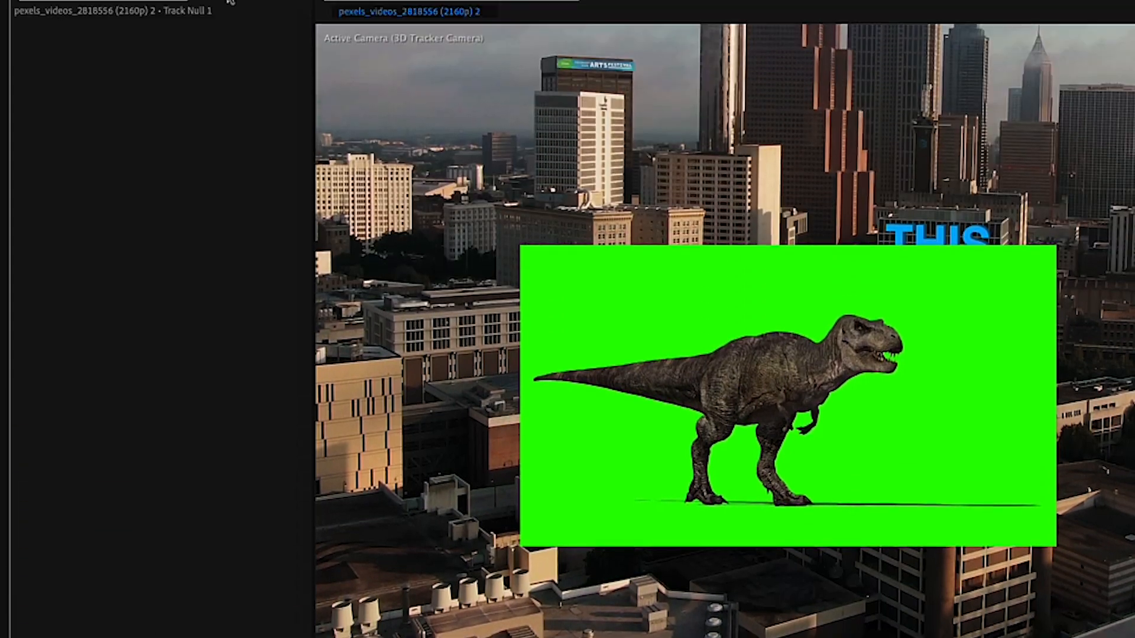
left_click(226, 84)
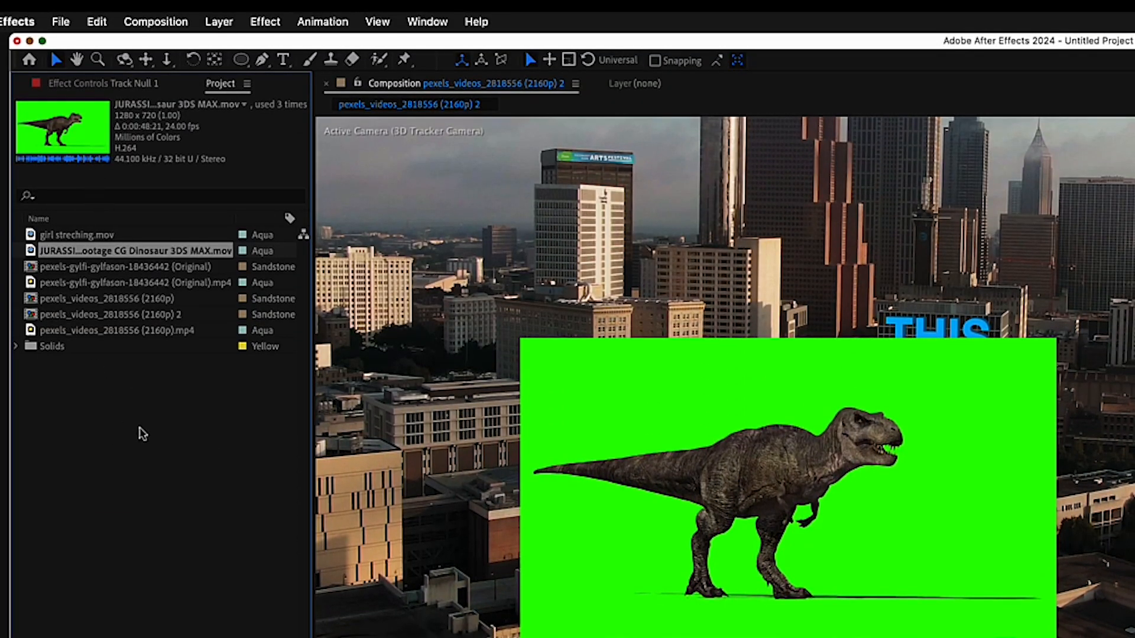
left_click(121, 432)
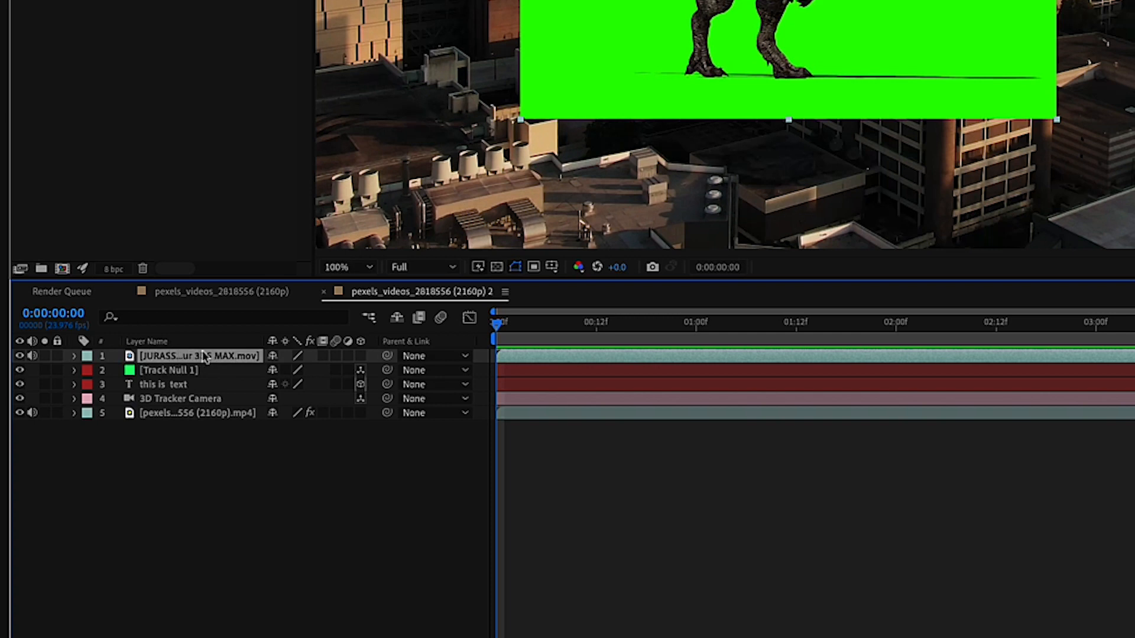
Make the dinosaur layer 3D and copy the Position and Orientation of Track Null 1 onto it.
left_click(360, 355)
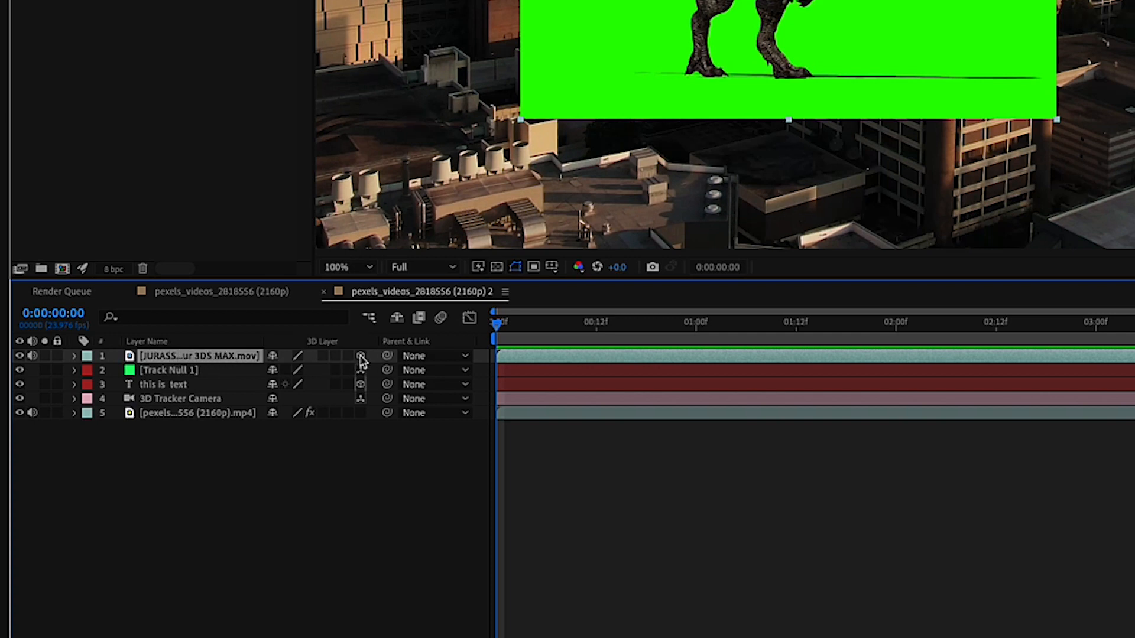
left_click(187, 377)
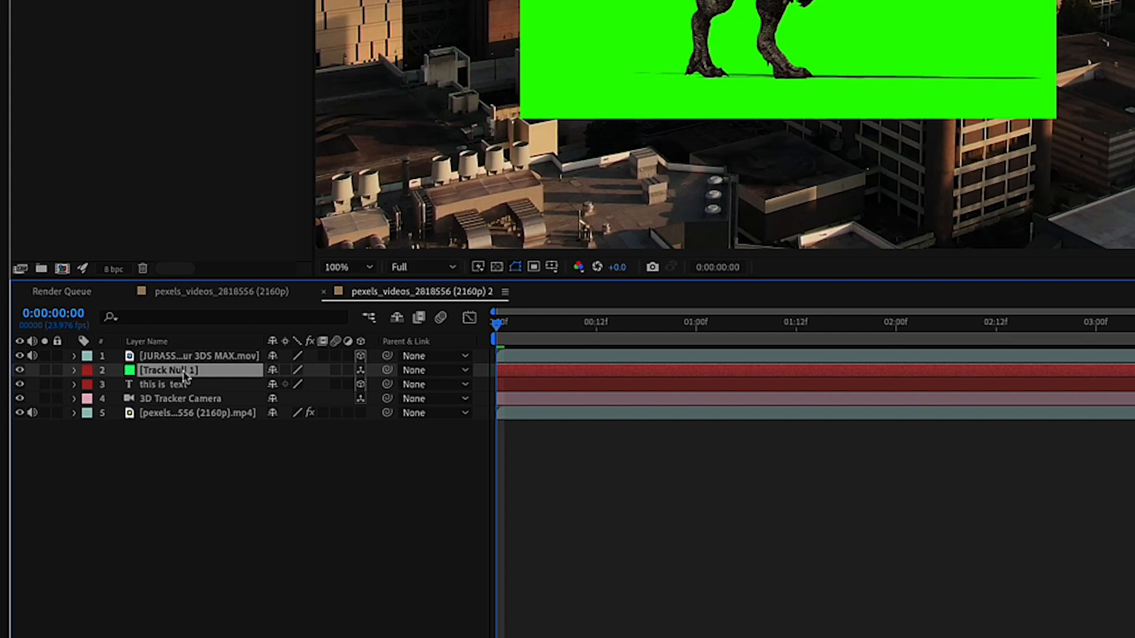
left_click(75, 370)
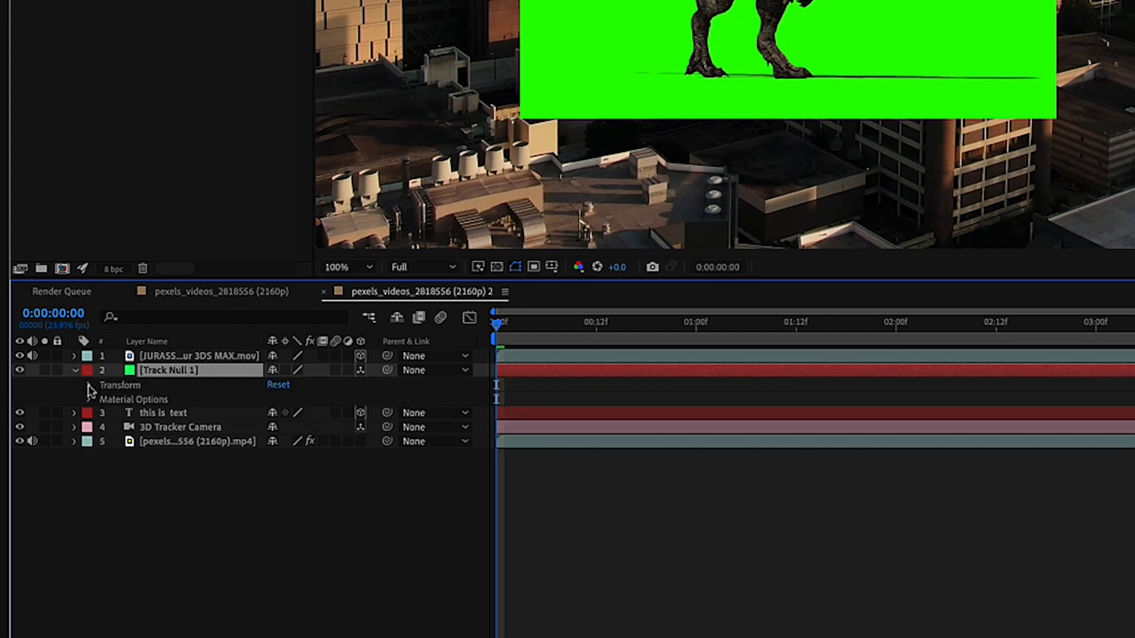
left_click(89, 385)
left_click(144, 443)
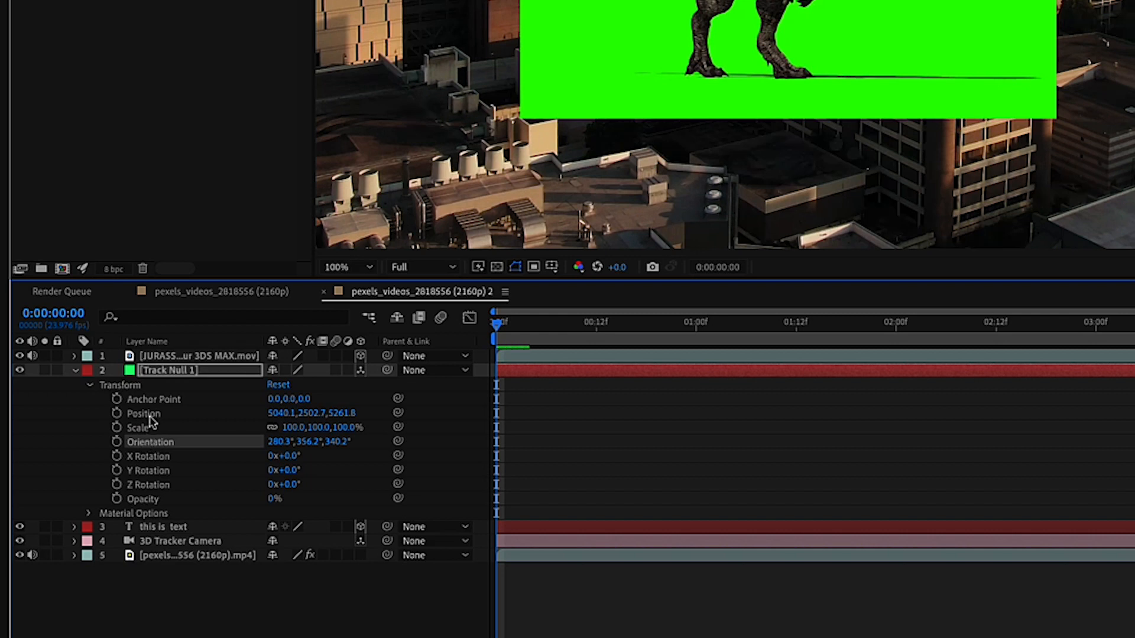
left_click(148, 415, "shift")
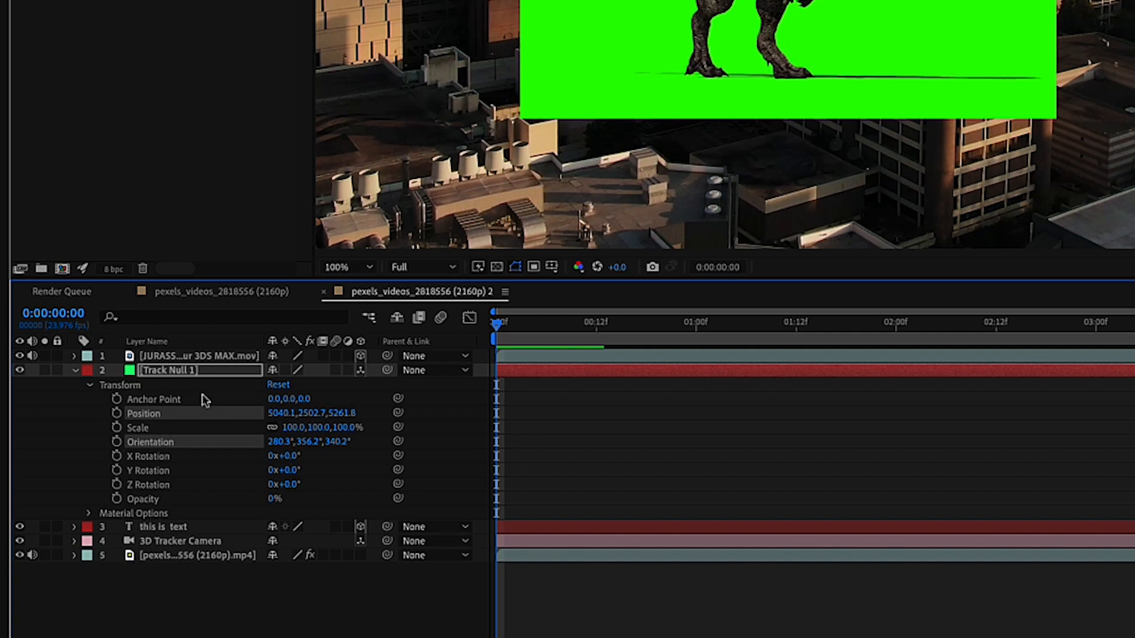
left_click(206, 358)
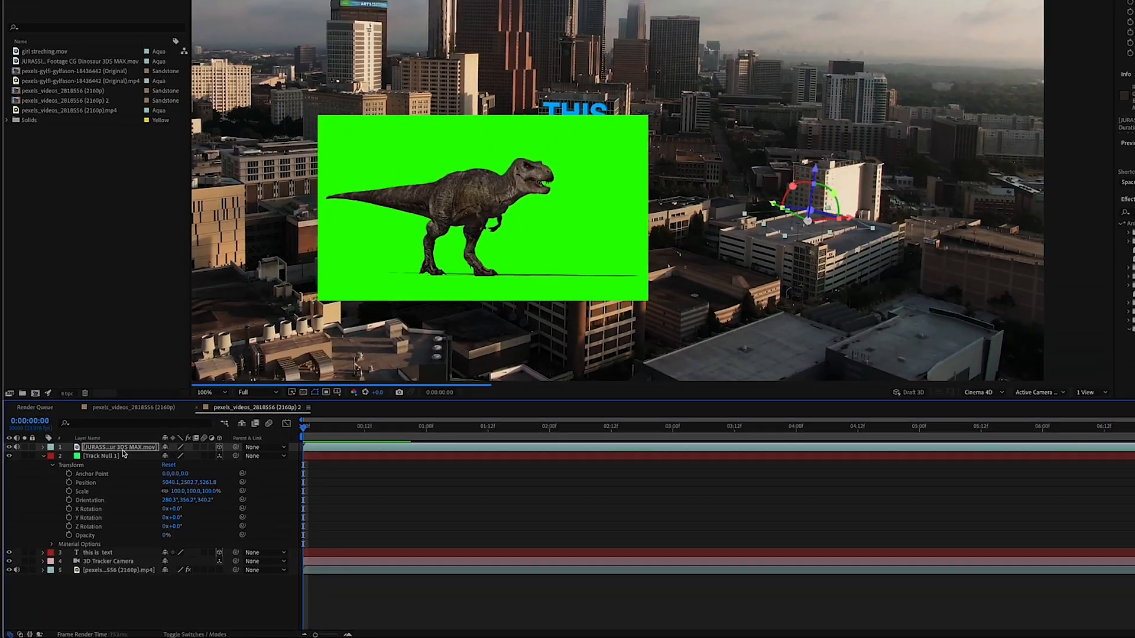
key("ctrl+v")
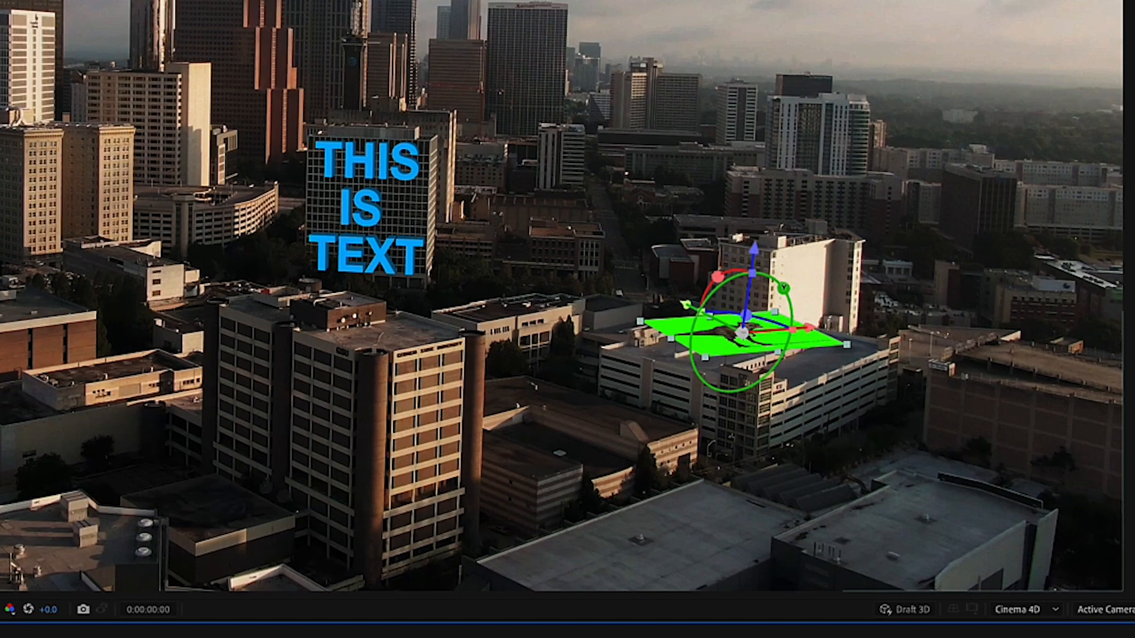
Rotate the dinosaur layer upright to face the camera and shift it so the feet stand on the garage roof.
left_click_drag(716, 276, 779, 296)
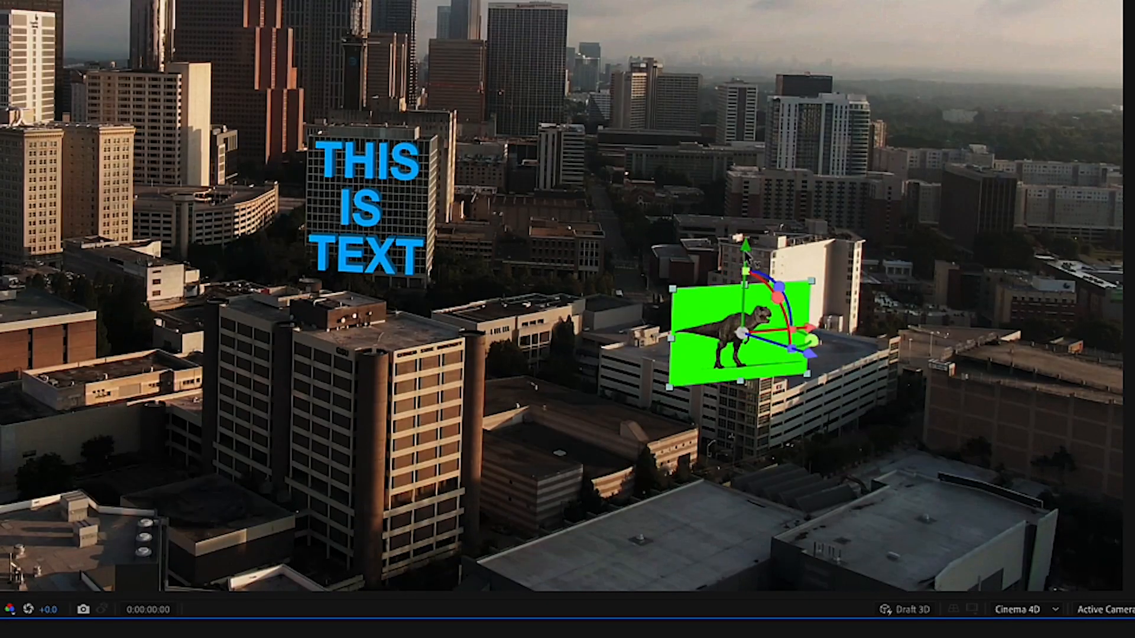
left_click_drag(746, 244, 747, 218)
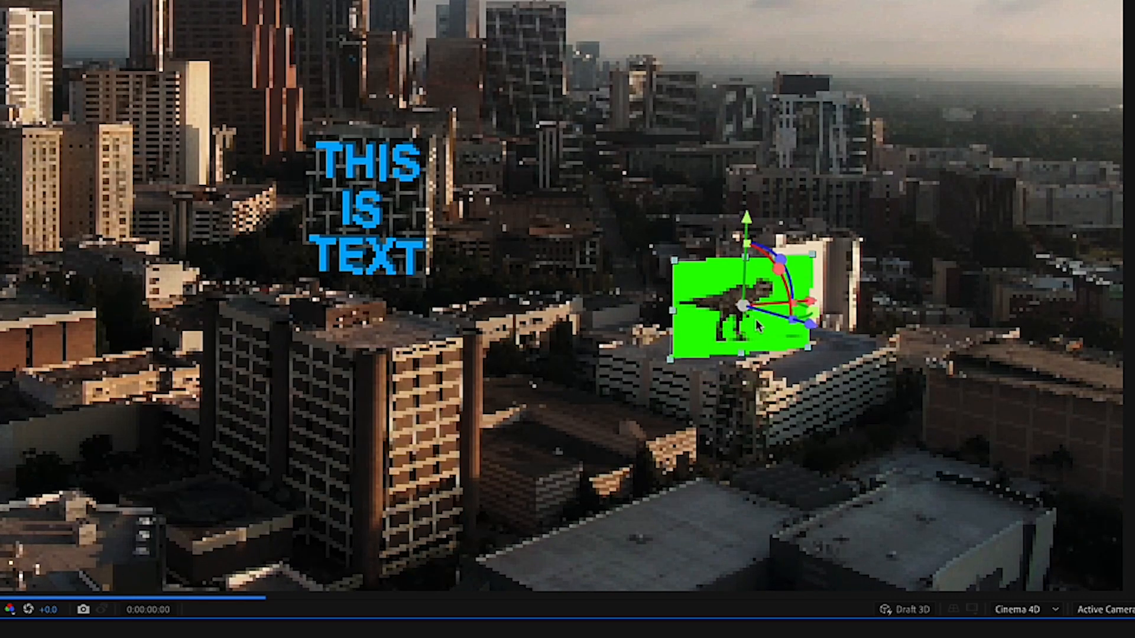
mouse_move(812, 312)
left_mouse_down()
mouse_move(795, 316)
mouse_move(835, 312)
mouse_move(816, 312)
left_mouse_up()
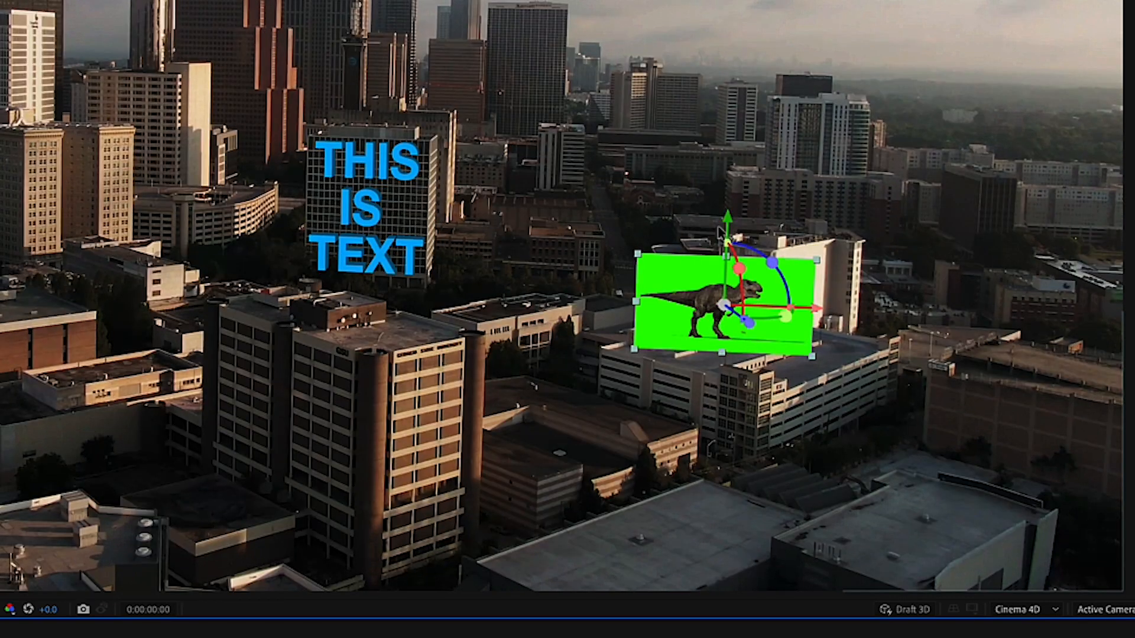
left_click_drag(725, 227, 728, 225)
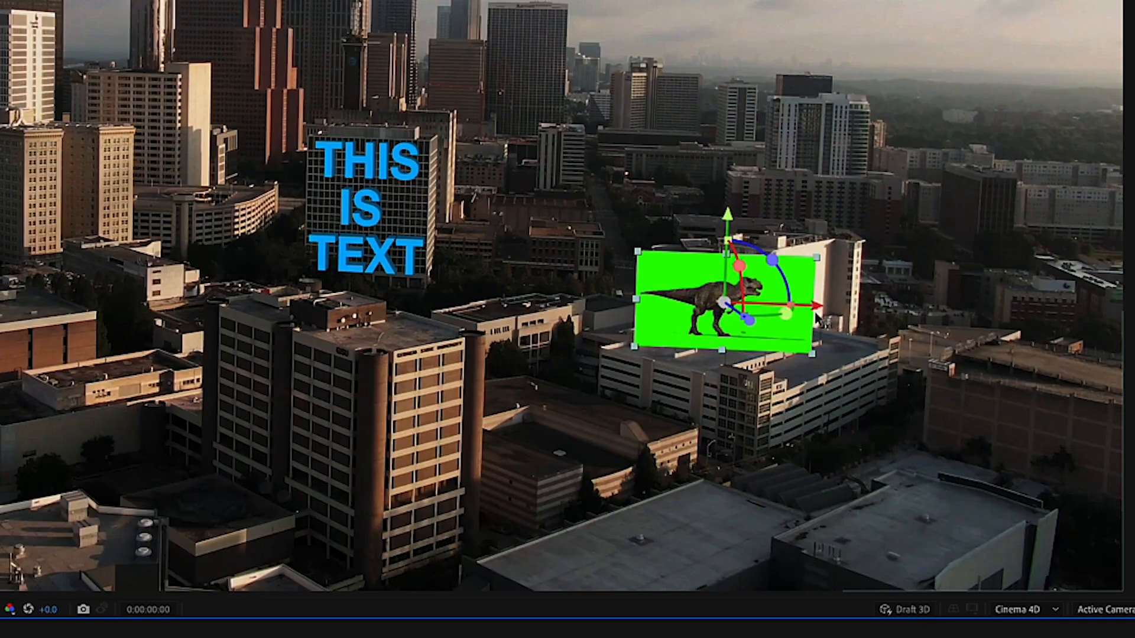
left_click_drag(816, 307, 787, 306)
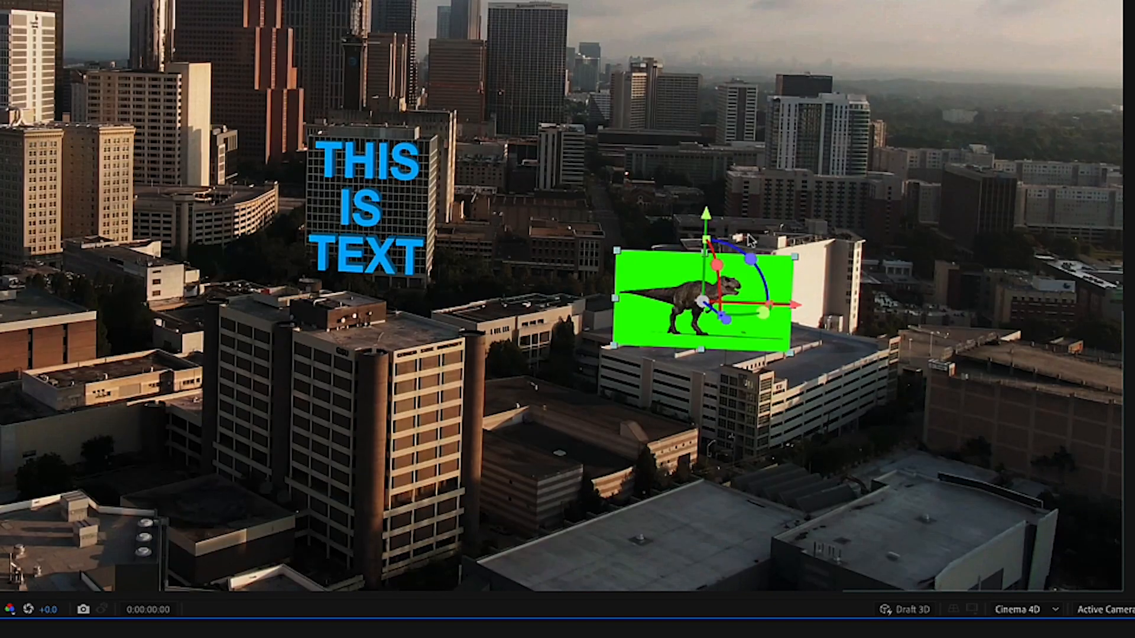
left_click_drag(751, 258, 748, 257)
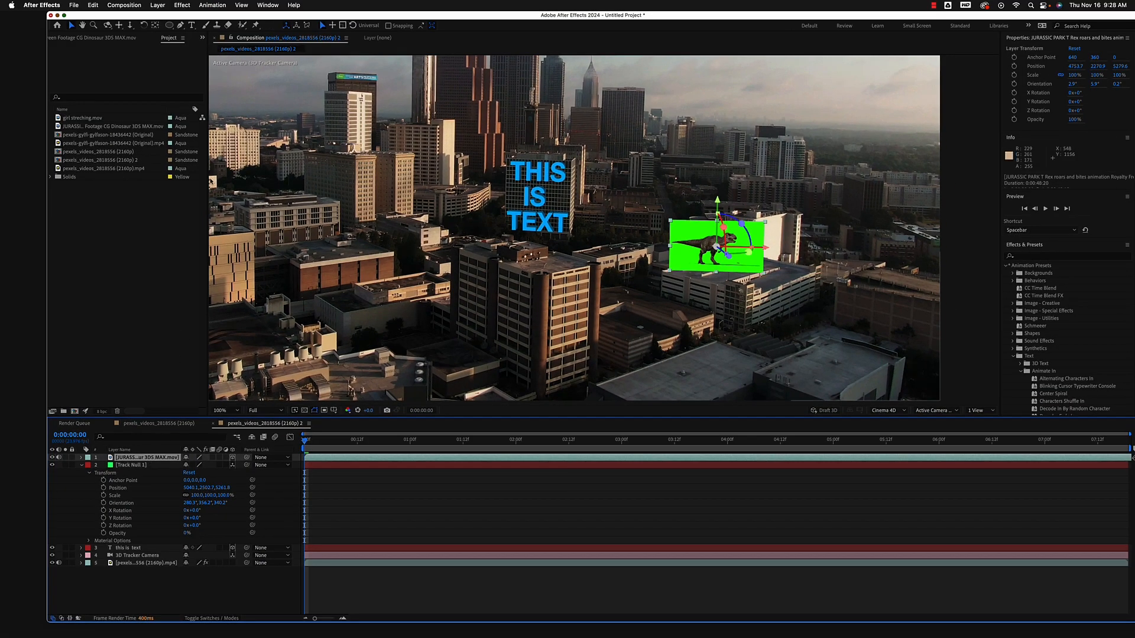
Apply Keylight (1.2) to the dinosaur layer and sample the clip's green background as the Screen Colour.
left_click(184, 4)
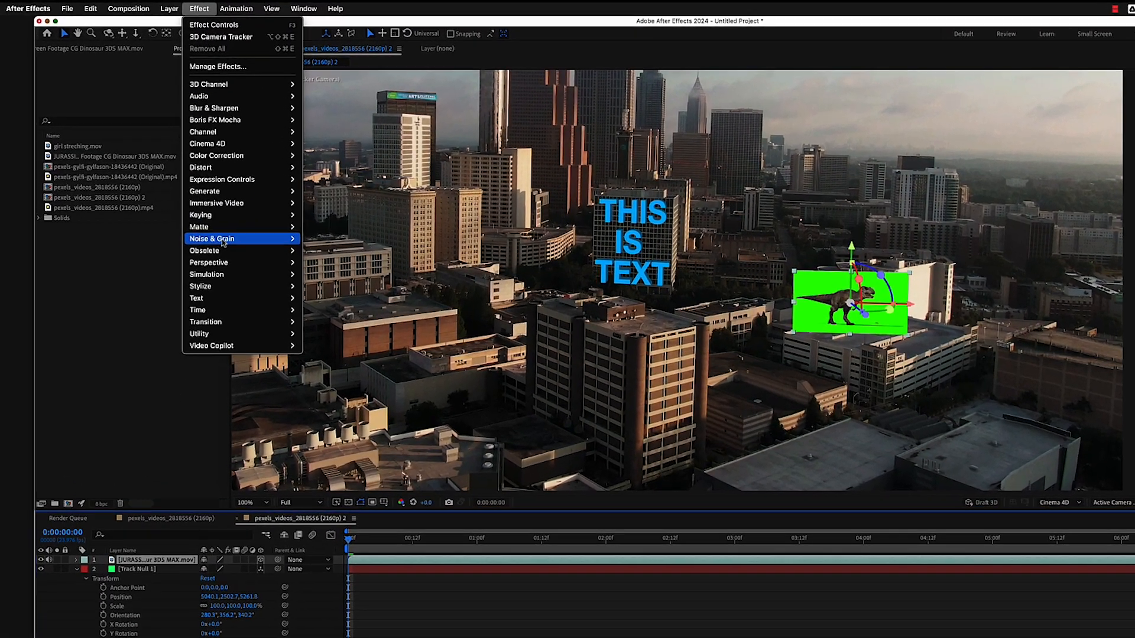
mouse_move(200, 183)
mouse_move(244, 260)
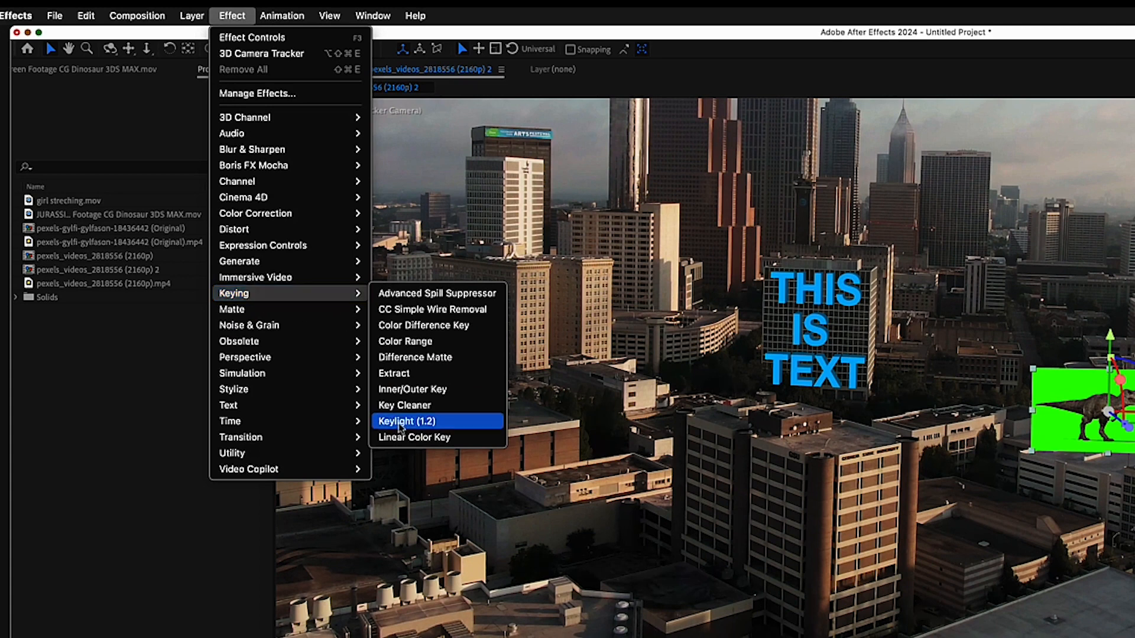
left_click(408, 421)
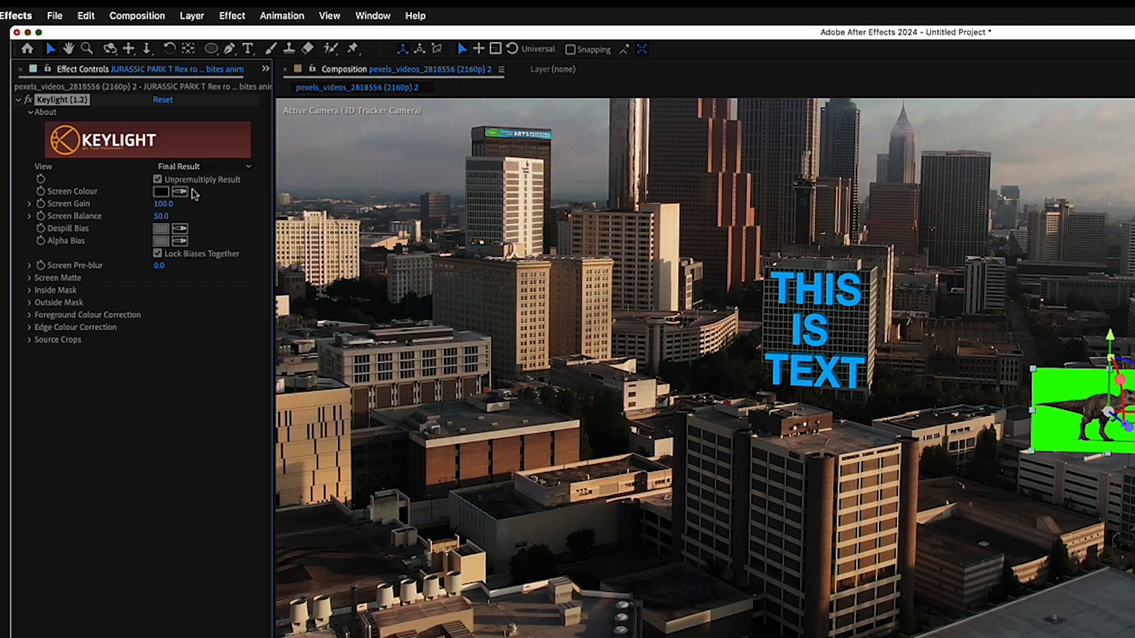
left_click(180, 192)
left_click(180, 193)
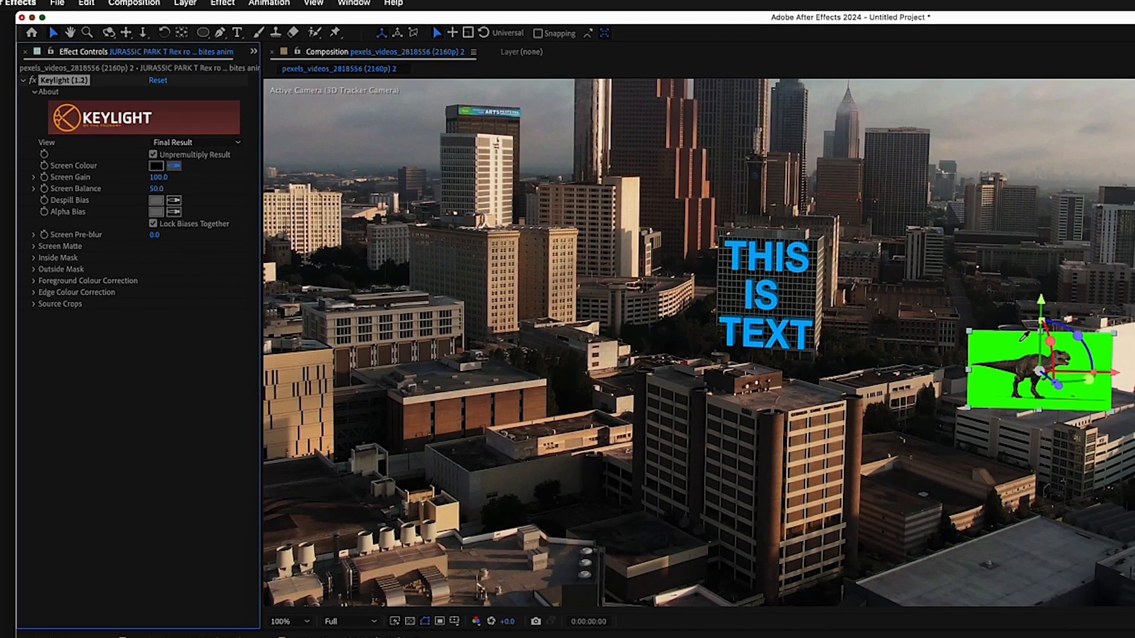
left_click(1081, 386)
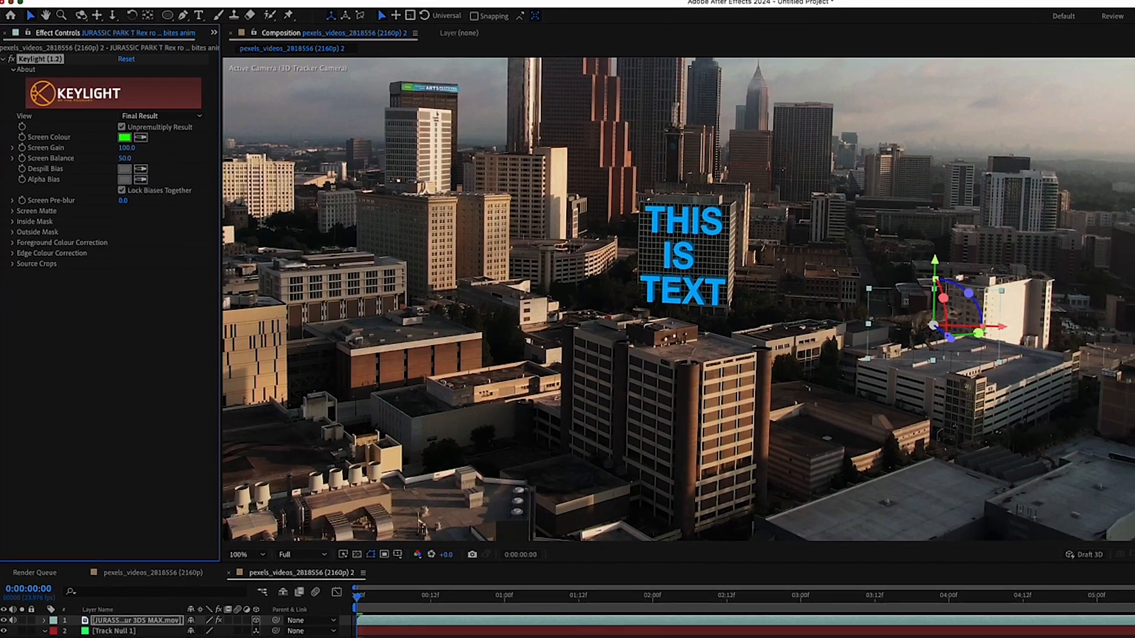